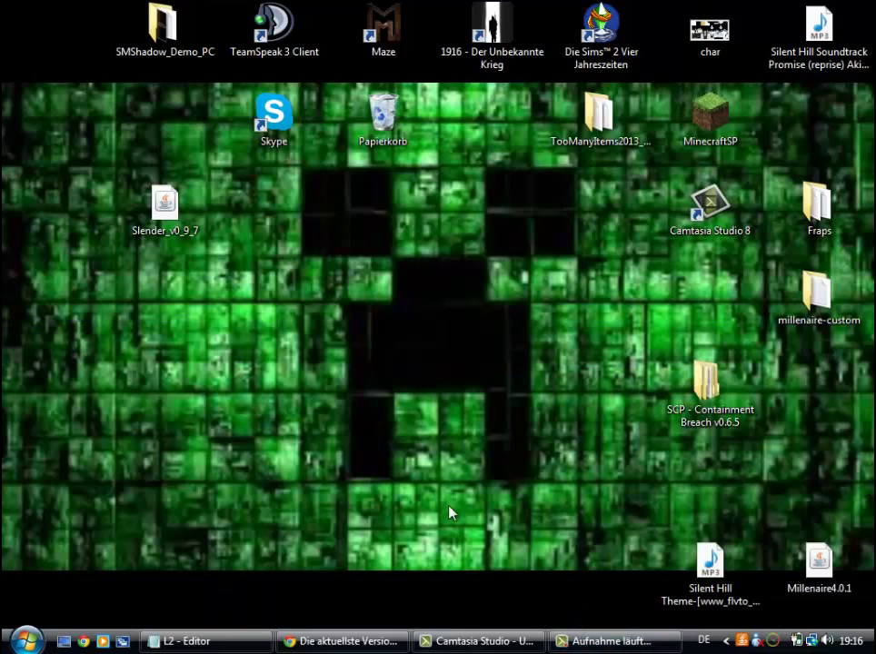
Step: Review the WinRAR download page in the browser, including its address and the download links
left_click(343, 641)
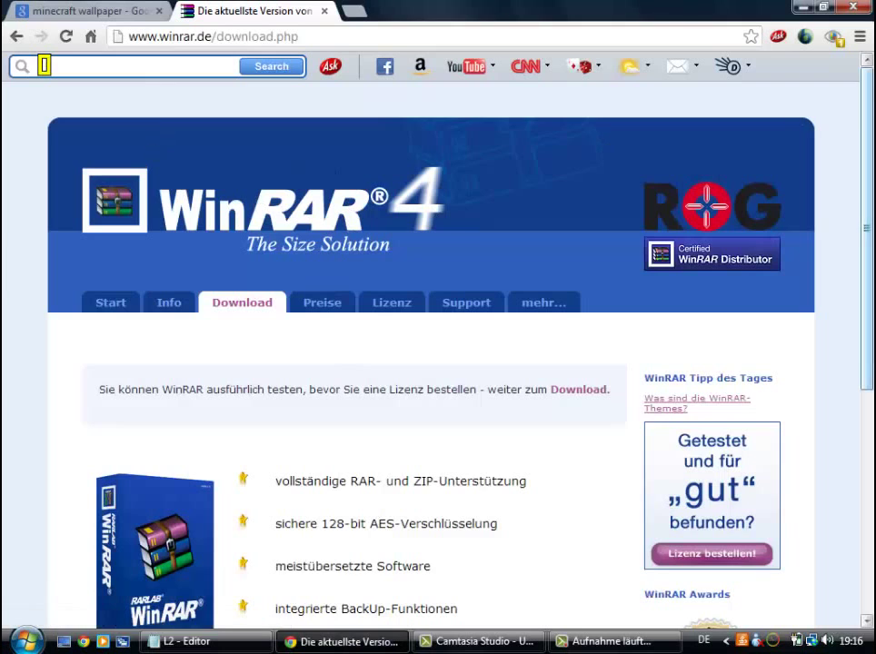
scroll(545, 273, "down", 2)
scroll(834, 111, "up", 2)
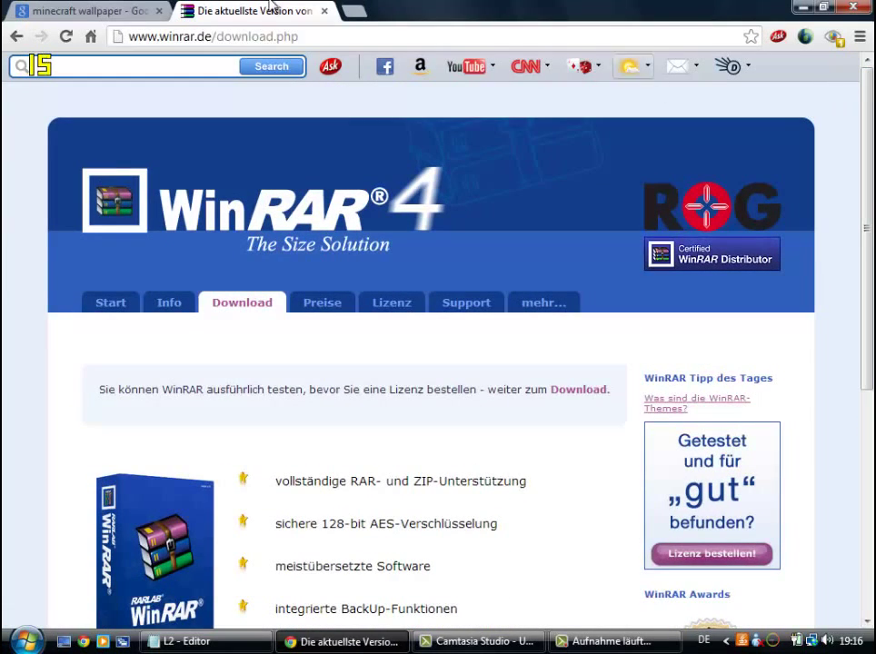
left_click(239, 32)
left_click(372, 36)
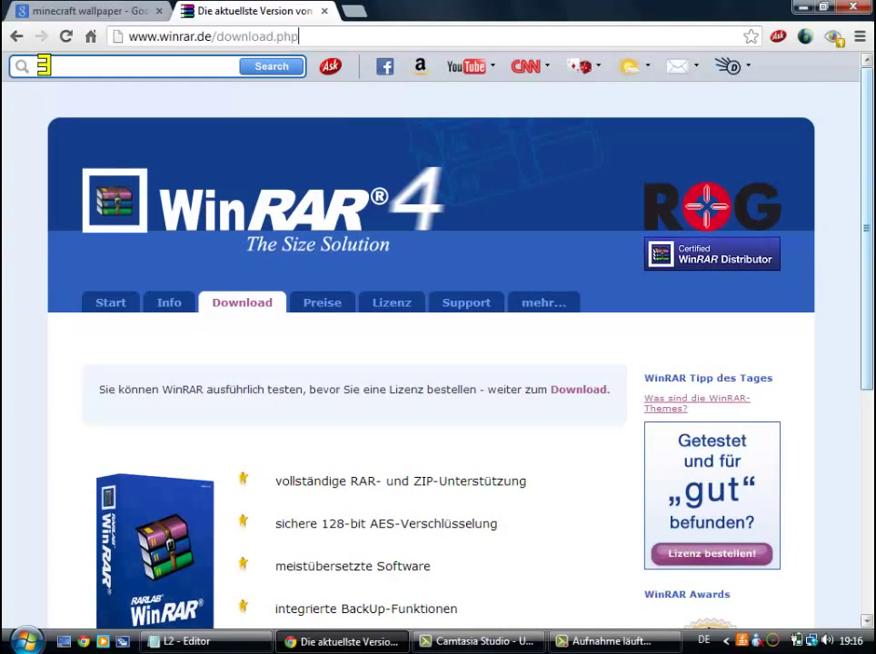
scroll(871, 213, "down", 1)
scroll(871, 213, "down", 3)
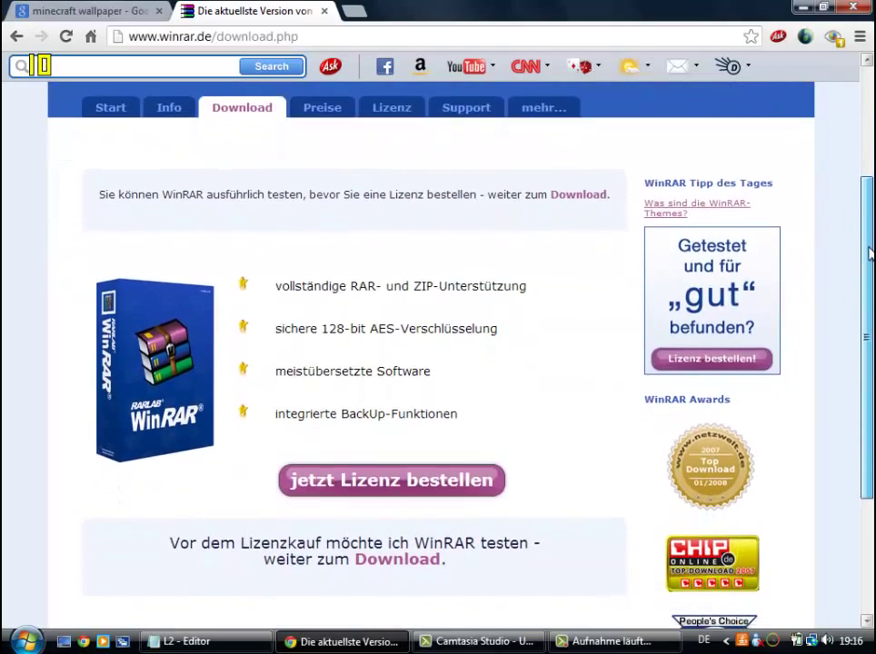
scroll(853, 202, "up", 3)
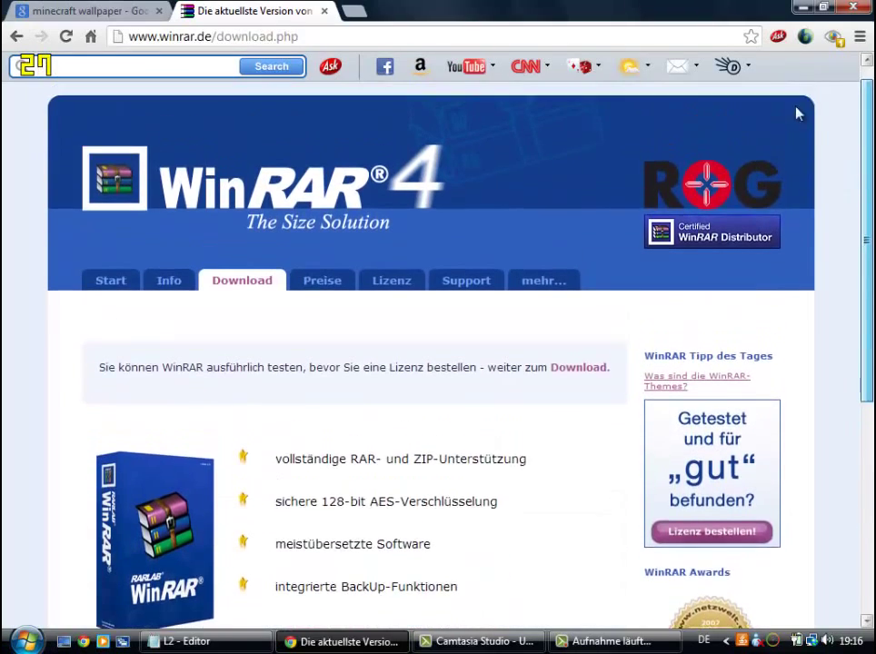
Step: Try to load the minecraftforge-universal-1.4.7 address from files.minecraftforge.net, close that page and minimize the browser
left_click(99, 13)
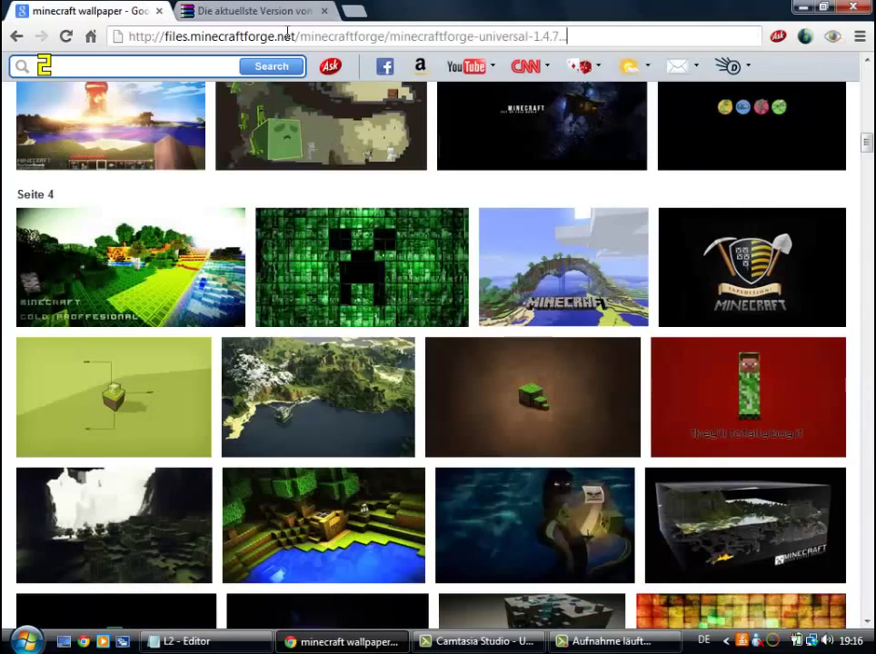
left_click_drag(566, 37, 627, 28)
key("Return")
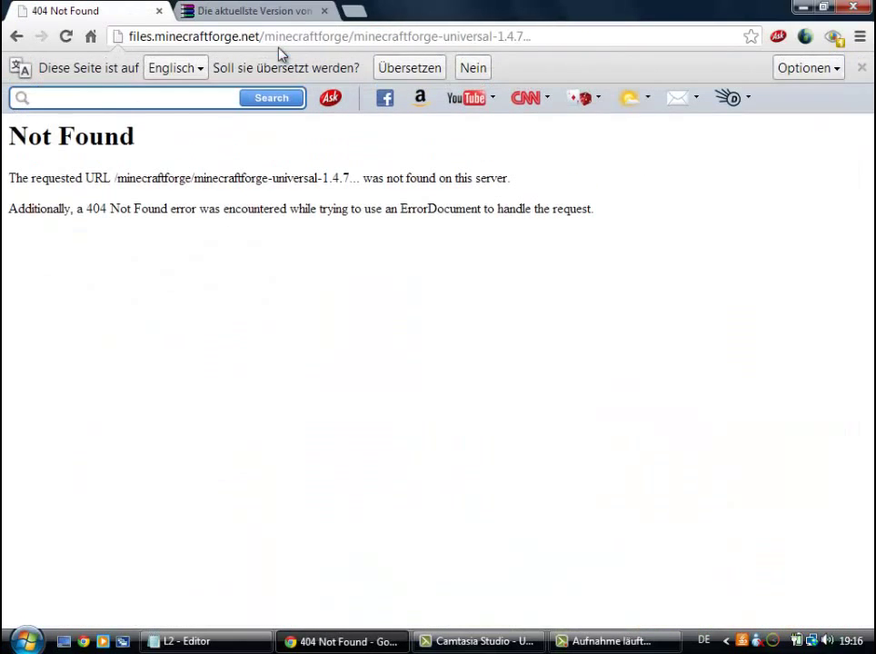
left_click(241, 36)
left_click(165, 11)
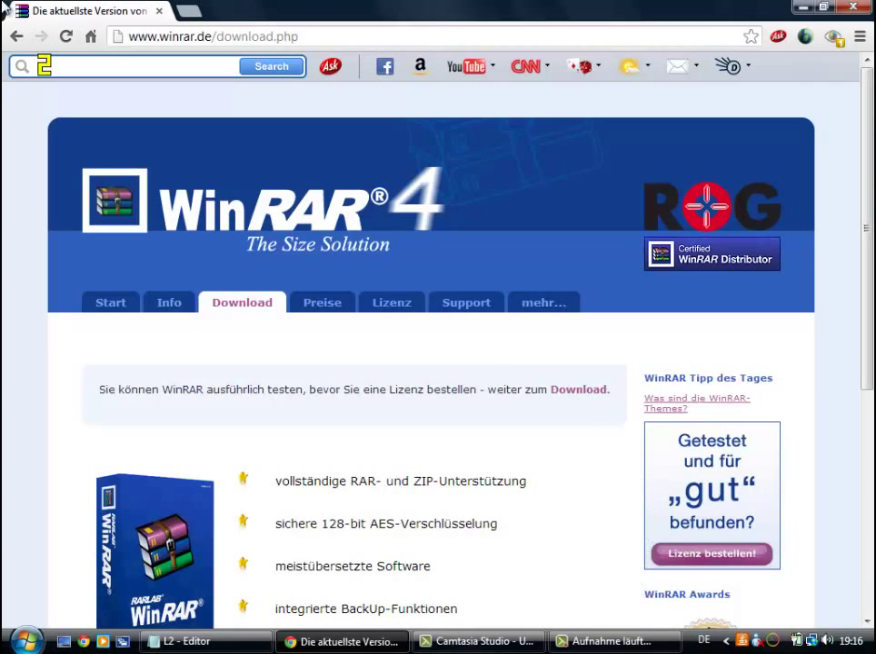
left_click(802, 8)
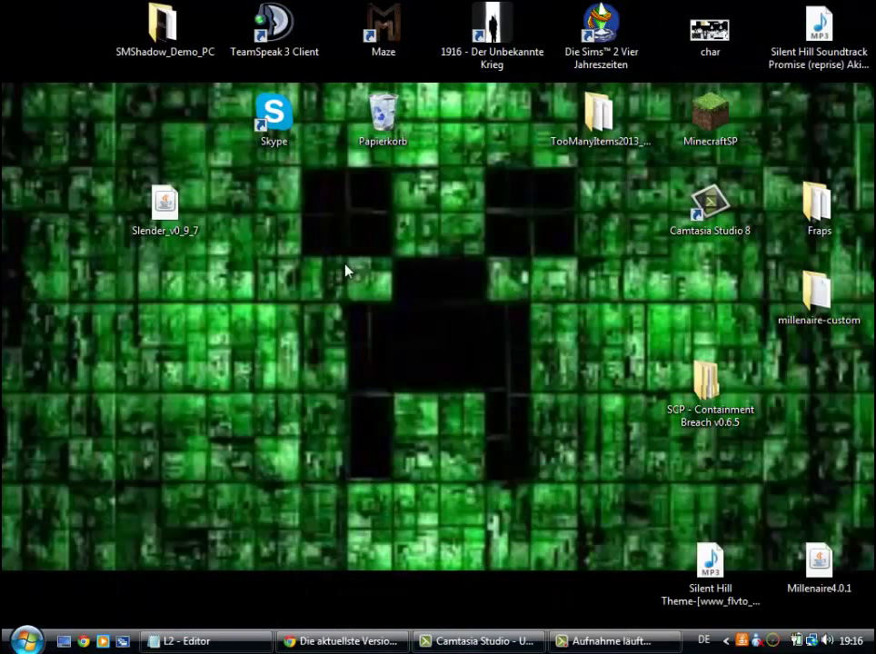
Step: Restore the minecraftforge-universal-1.4.7-6.6.0.497 ZIP file from the recycle bin and place it in the middle of the desktop
left_click_drag(231, 386, 494, 365)
double_click(377, 120)
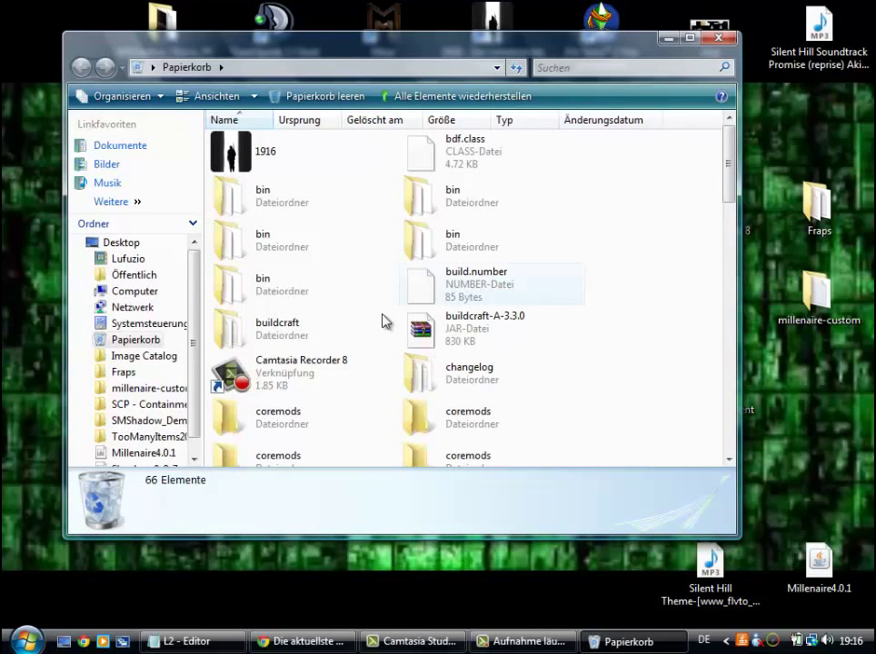
left_click_drag(735, 200, 688, 361)
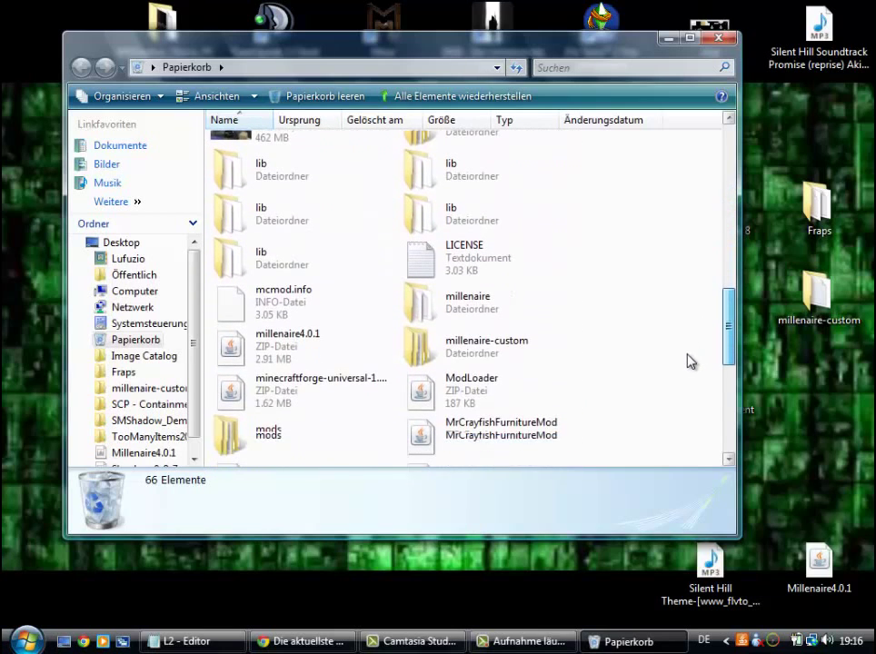
left_click(381, 381)
left_click(457, 98)
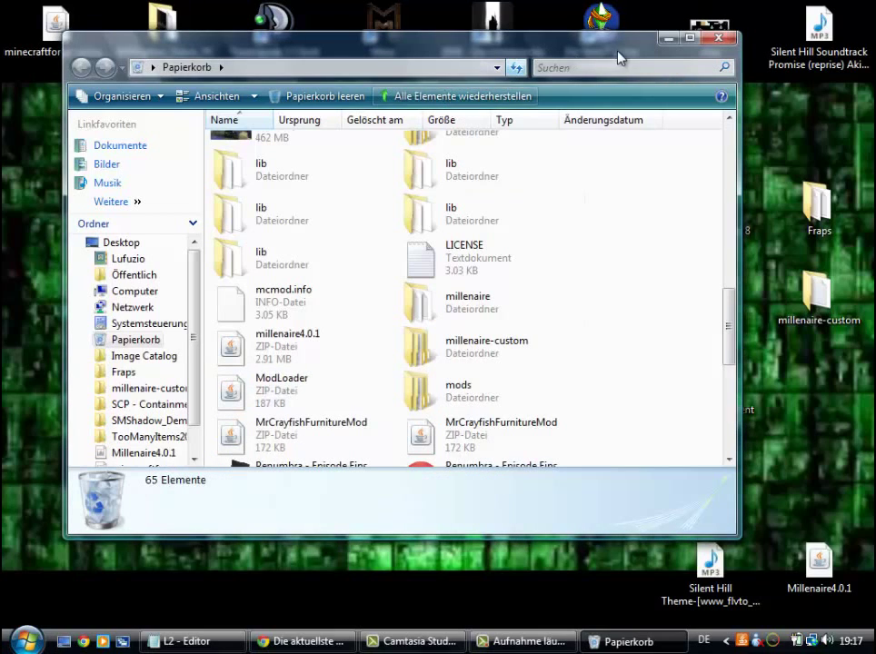
left_click_drag(622, 55, 624, 76)
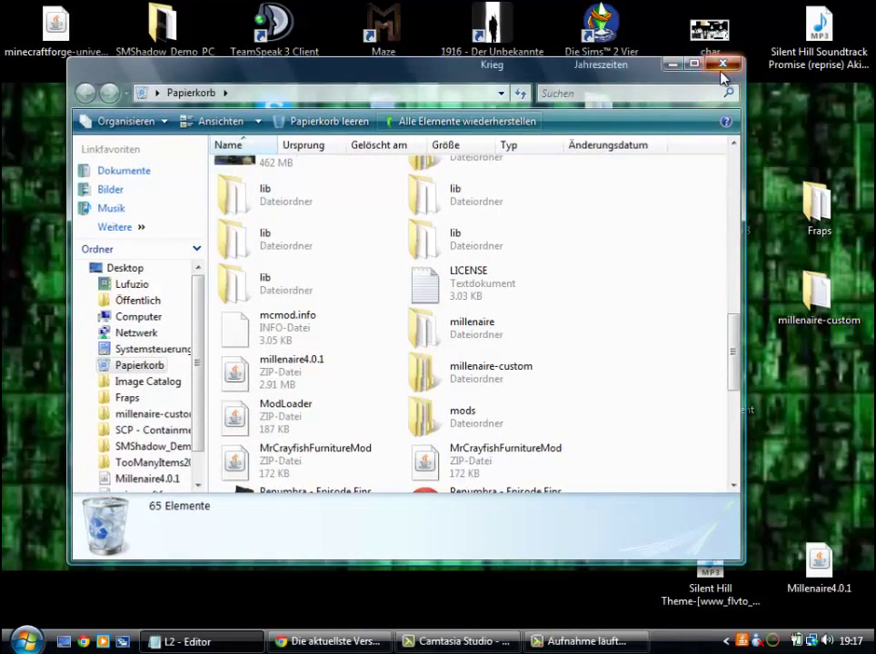
left_click(718, 65)
left_click_drag(63, 36, 433, 318)
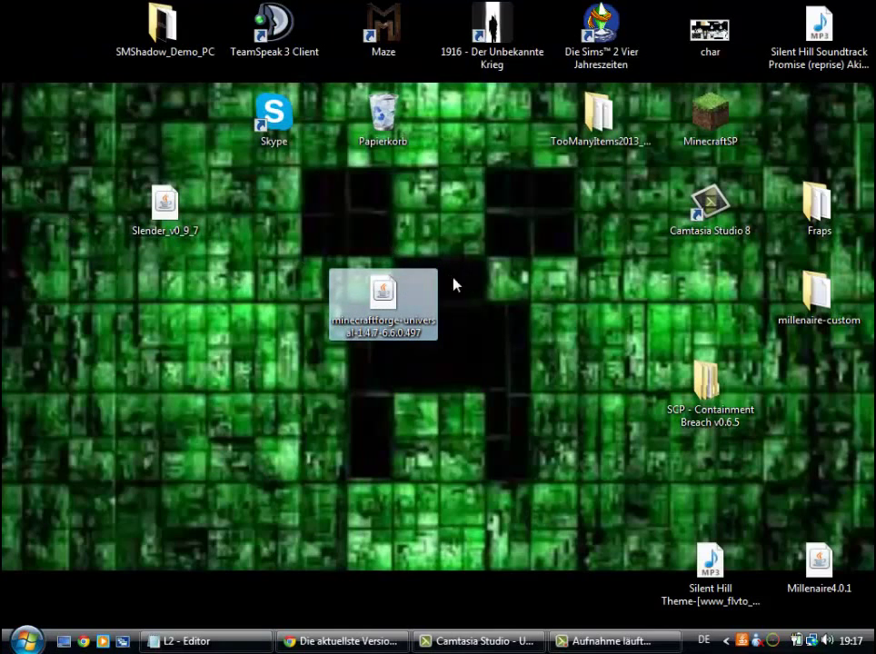
Step: Open the minecraftforge-universal ZIP with WinRAR archiver, dismiss the licence reminder and place the archive window beside the desktop file
right_click(378, 291)
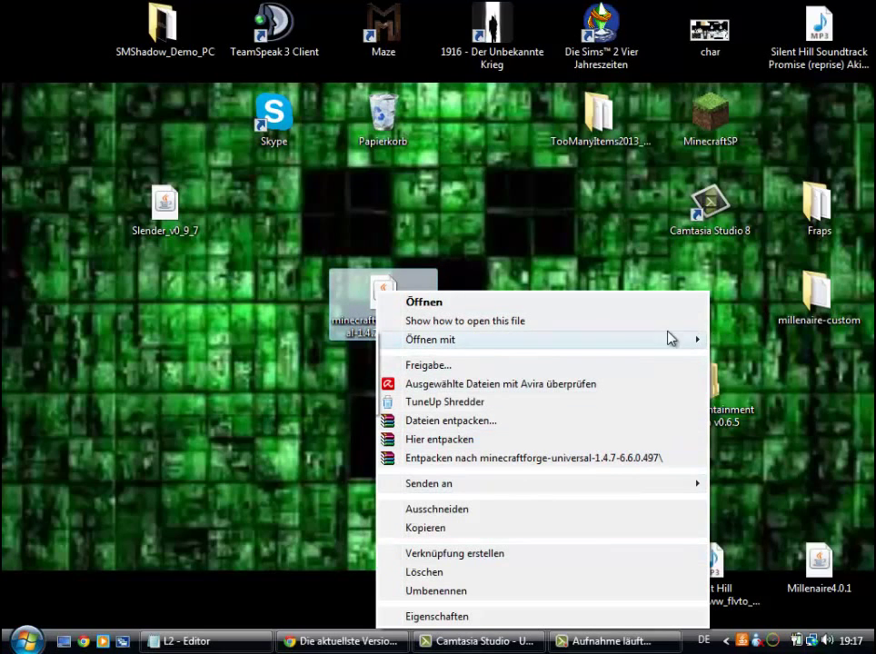
mouse_move(448, 346)
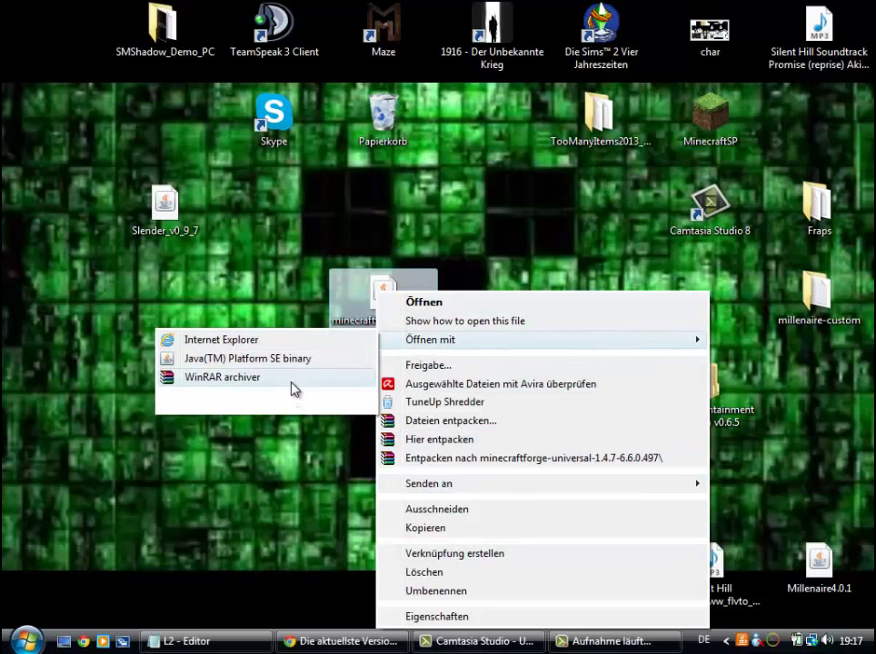
left_click(292, 382)
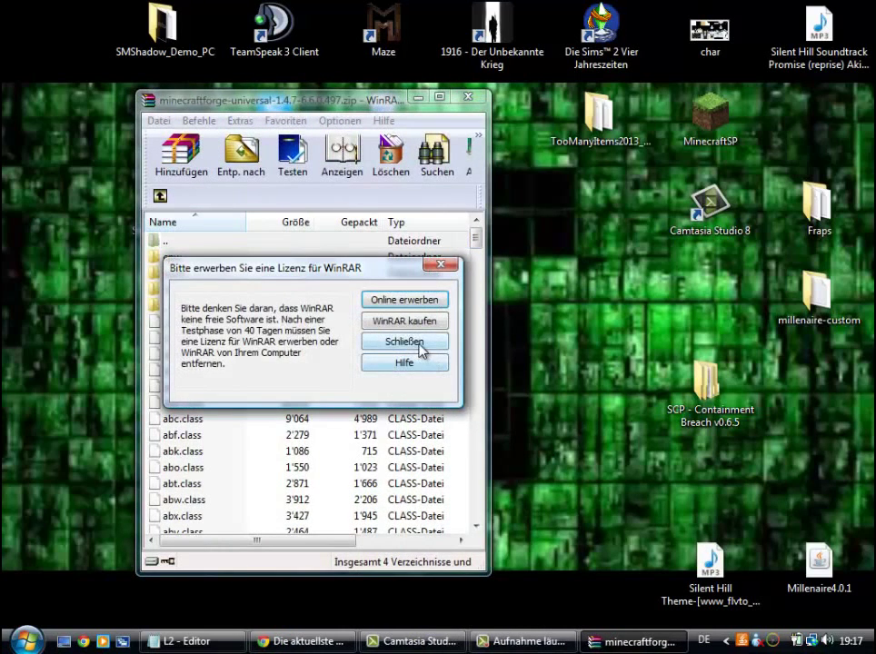
left_click(405, 342)
left_click_drag(364, 98, 697, 89)
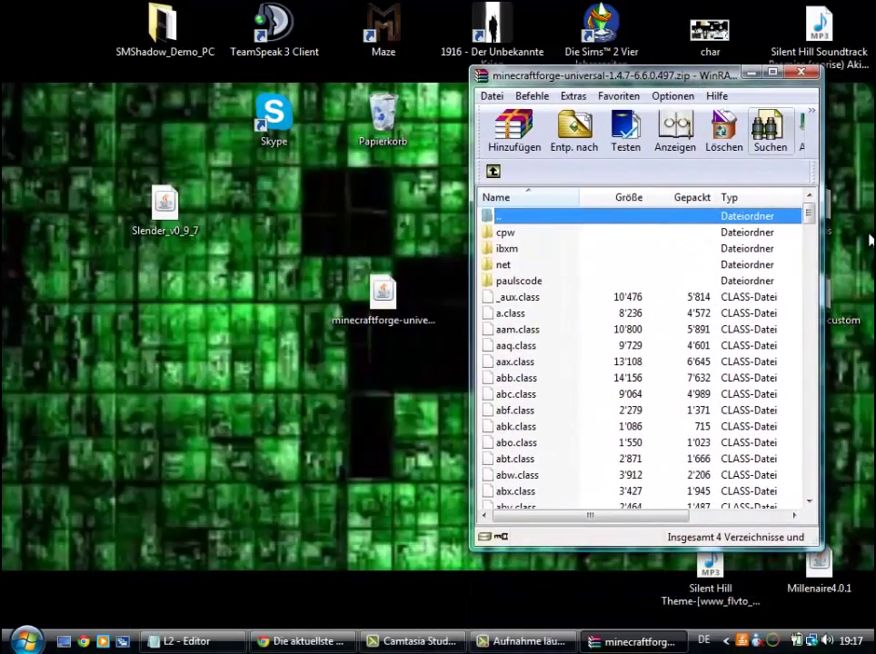
scroll(815, 233, "down", 6)
scroll(816, 223, "up", 6)
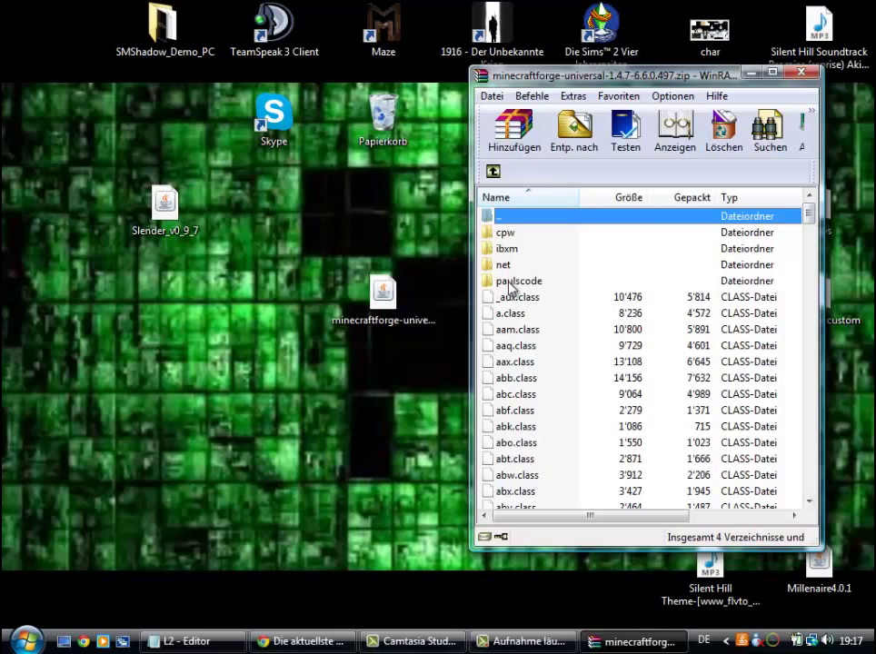
Step: Open the Roaming application data folder using %appdata%
left_click(36, 642)
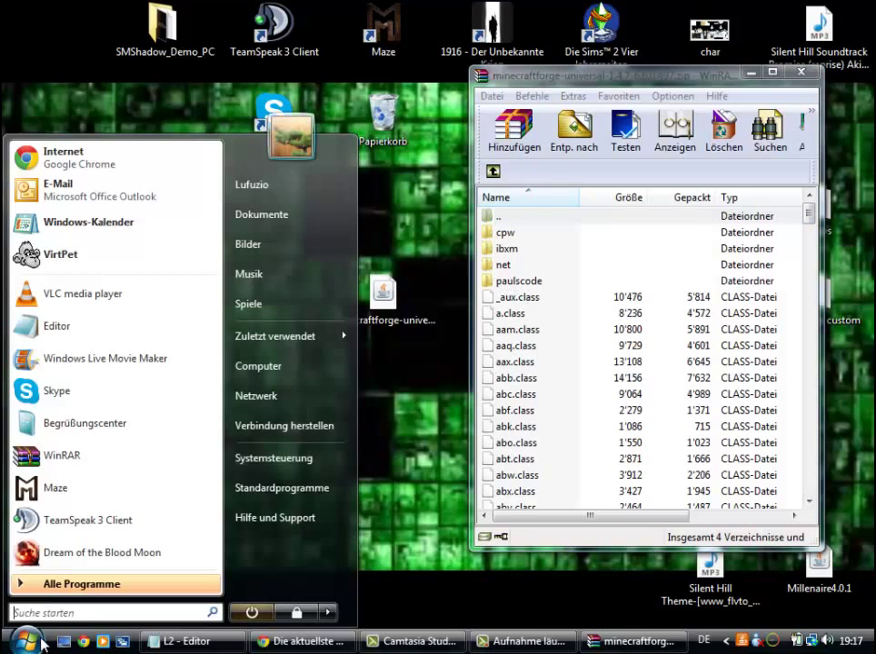
type("%")
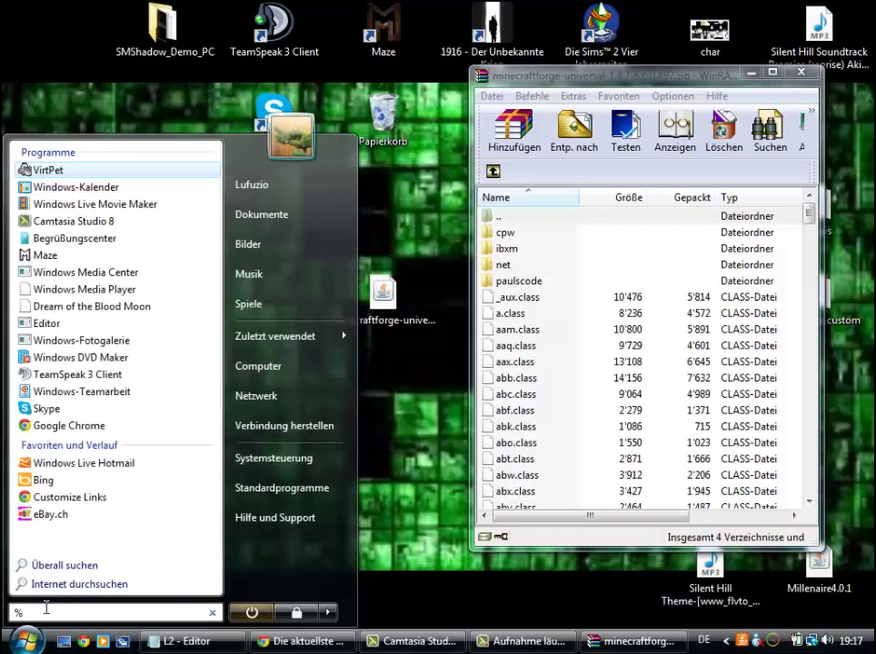
key("BackSpace")
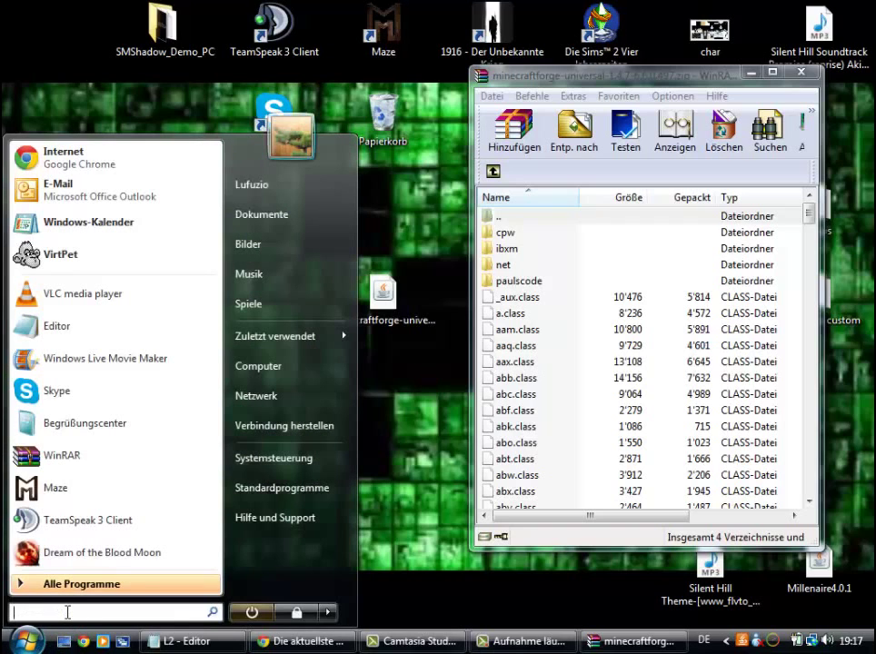
type("%appdata%")
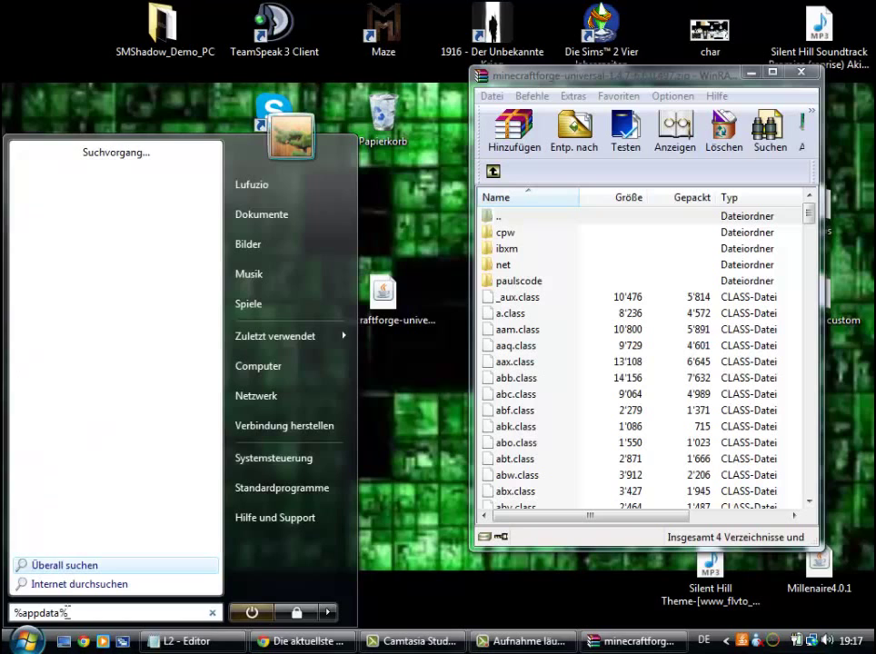
key("Return")
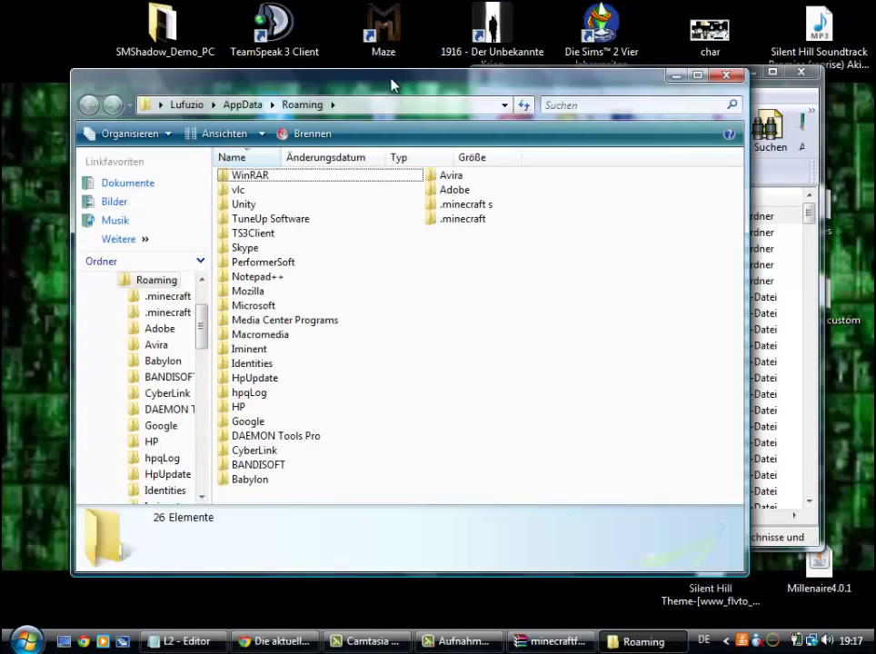
left_click_drag(388, 94, 366, 78)
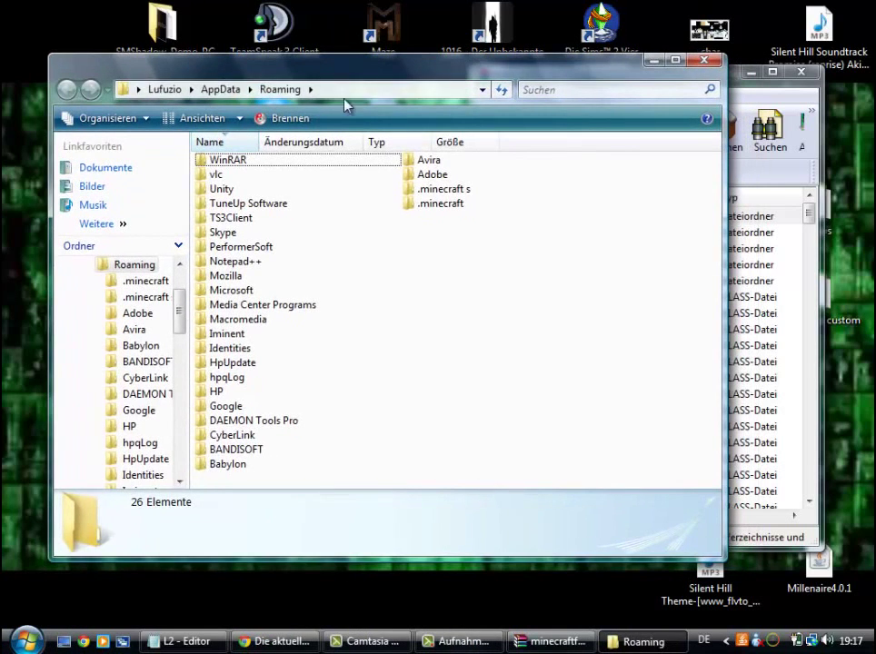
Step: Open the .minecraft folder inside Roaming and move its window aside to reveal the archive window
left_click(437, 193)
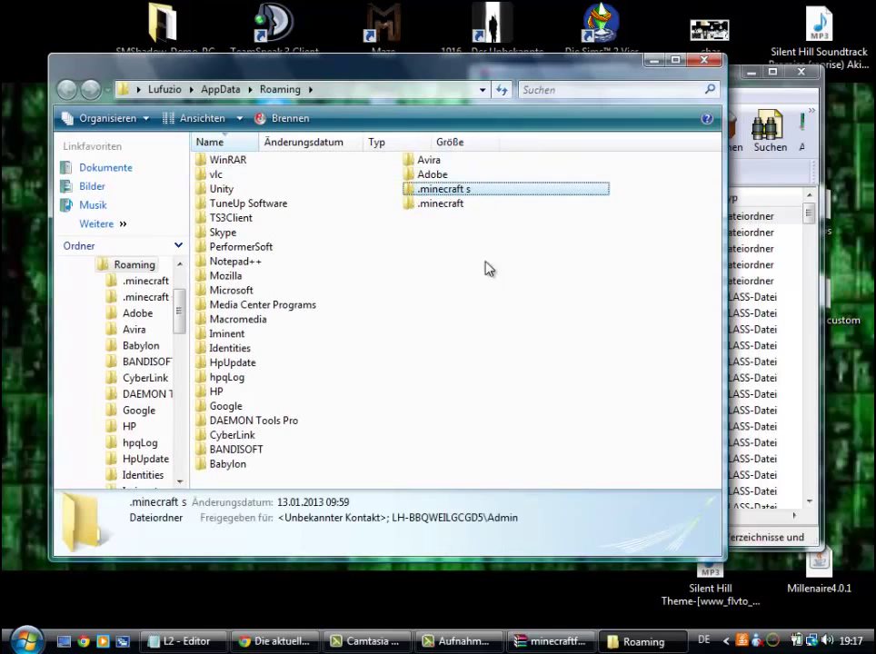
left_click(440, 206)
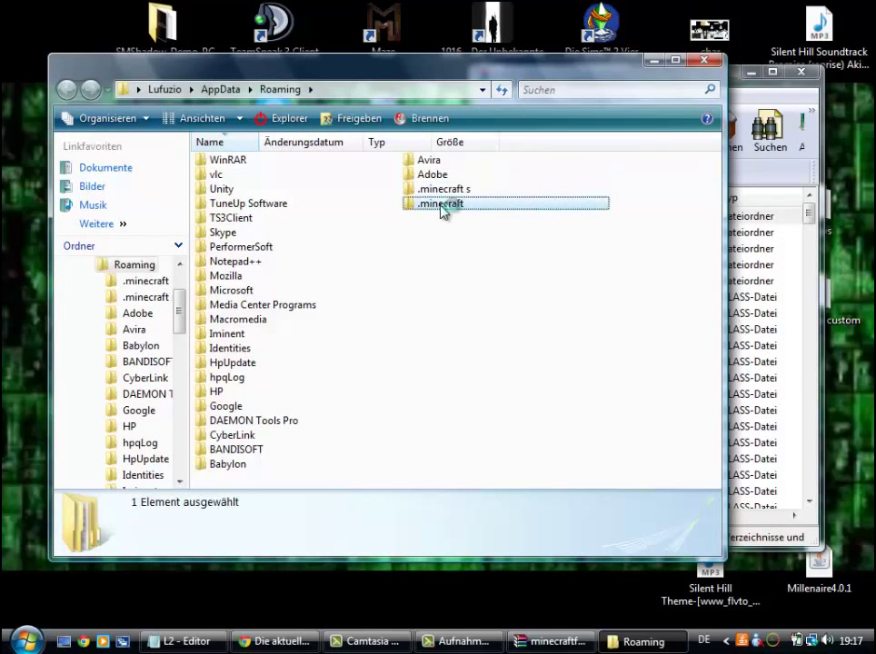
double_click(442, 209)
left_click_drag(255, 67, 172, 36)
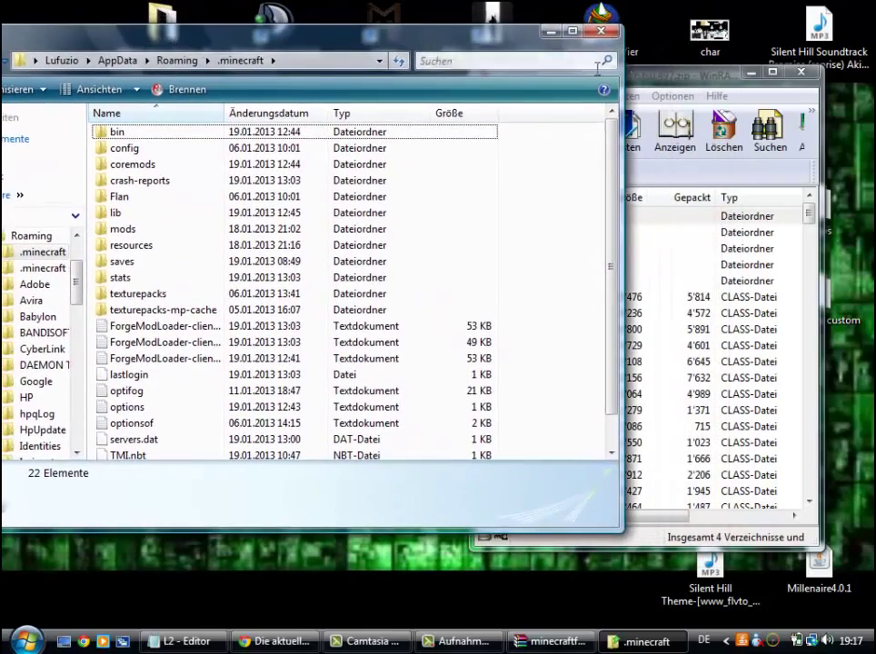
Step: Minimize the WinRAR archive window and centre the .minecraft folder window on the desktop
left_click_drag(695, 75, 676, 87)
left_click(670, 81)
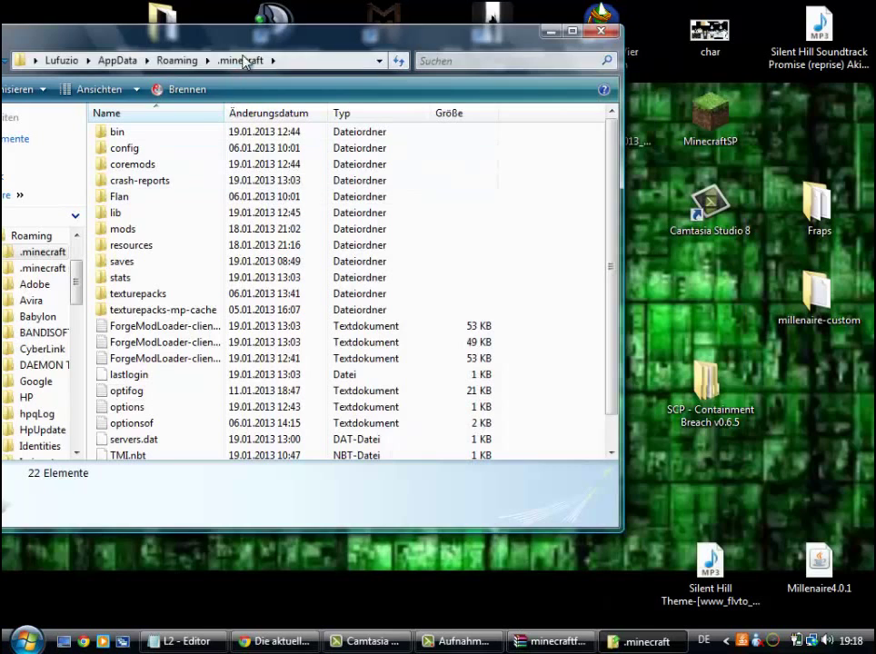
left_click_drag(268, 40, 419, 61)
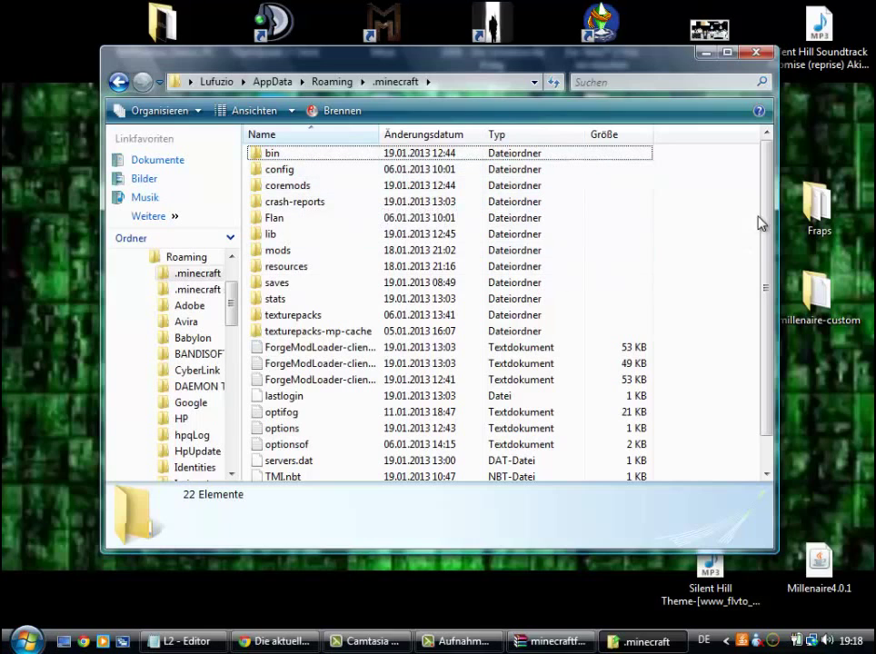
left_click_drag(777, 235, 775, 202)
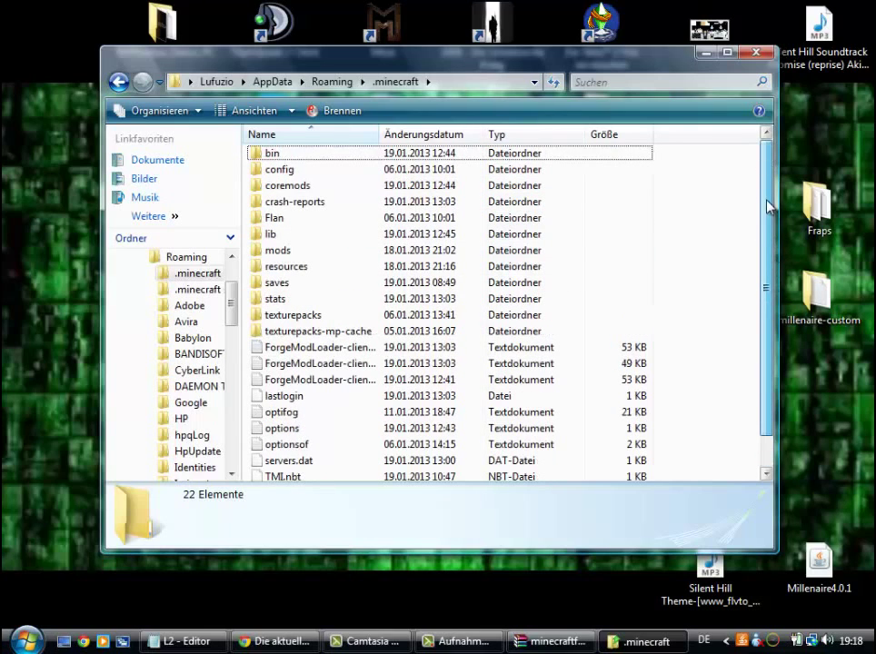
Step: Move the bin, coremods, lib and stats folders from .minecraft into the Recycle Bin, relocating the bin icon beside the folder window
left_click(333, 159)
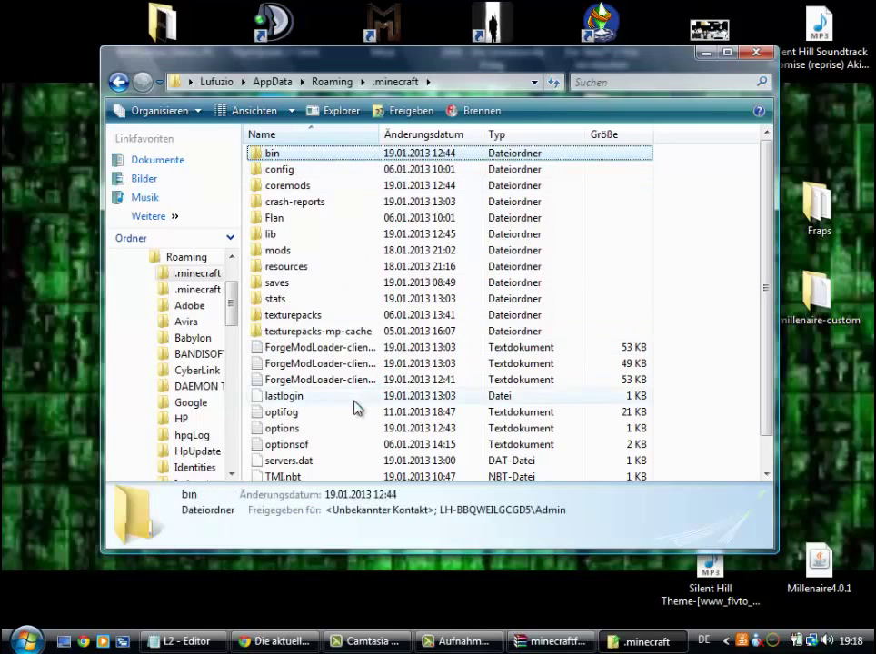
left_click(328, 187, "ctrl")
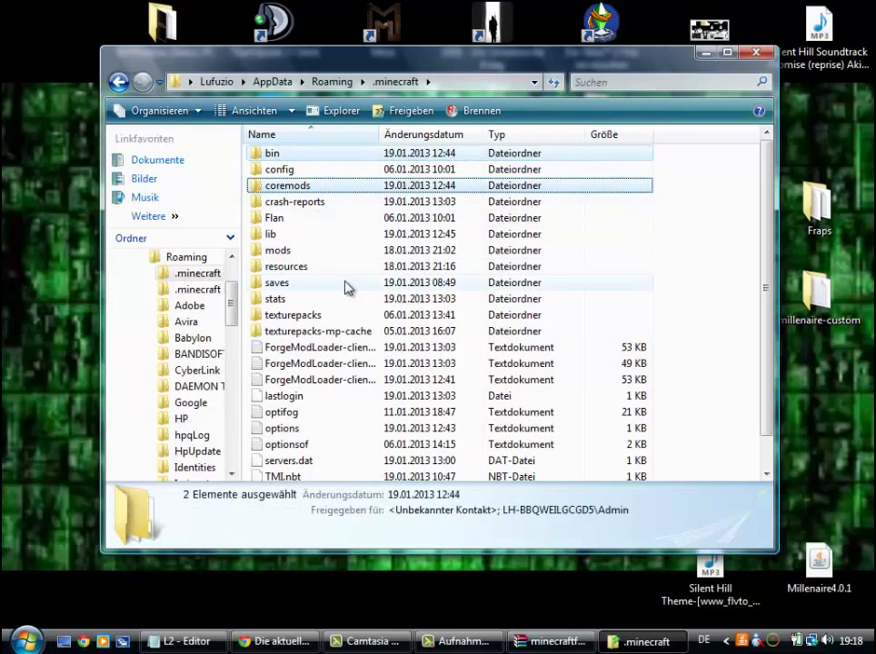
left_click(323, 236, "ctrl")
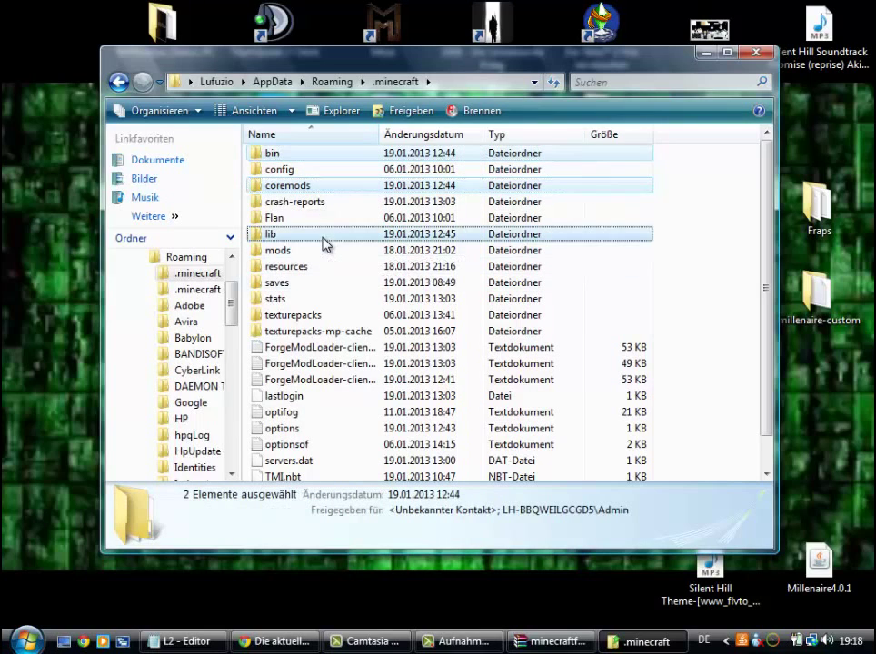
left_click(302, 299, "ctrl")
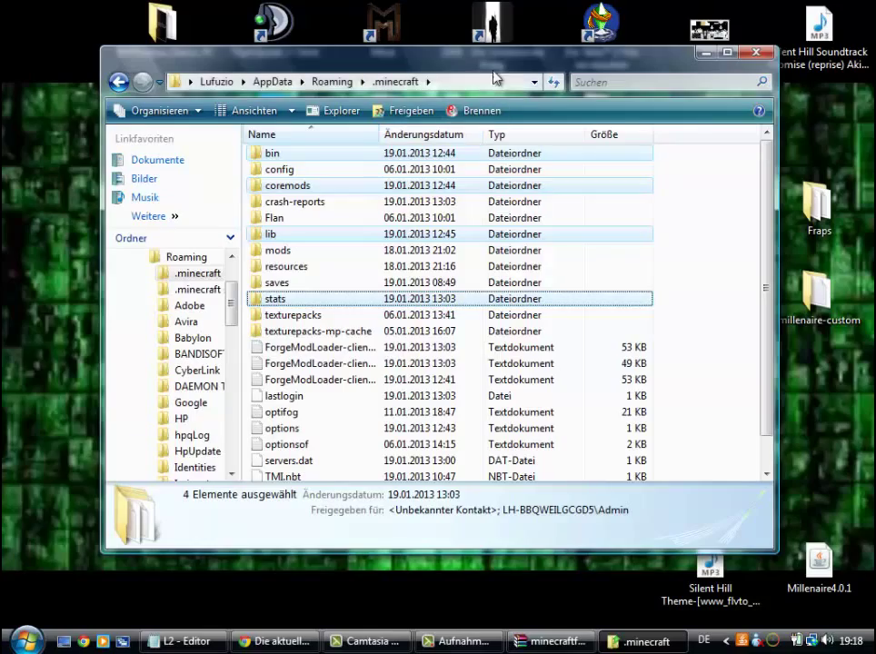
left_click_drag(492, 62, 366, 176)
left_click_drag(394, 113, 818, 116)
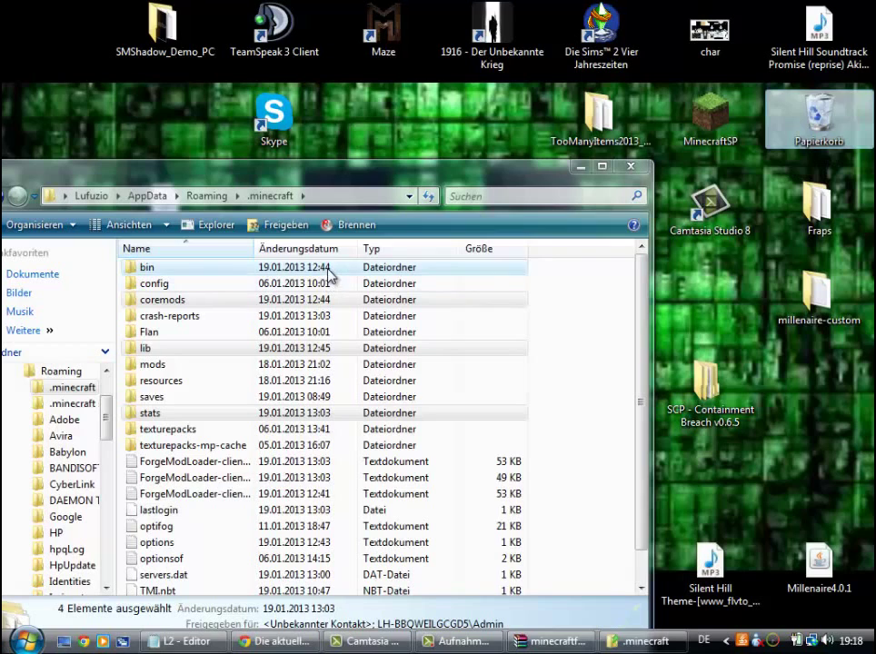
left_click_drag(329, 275, 816, 116)
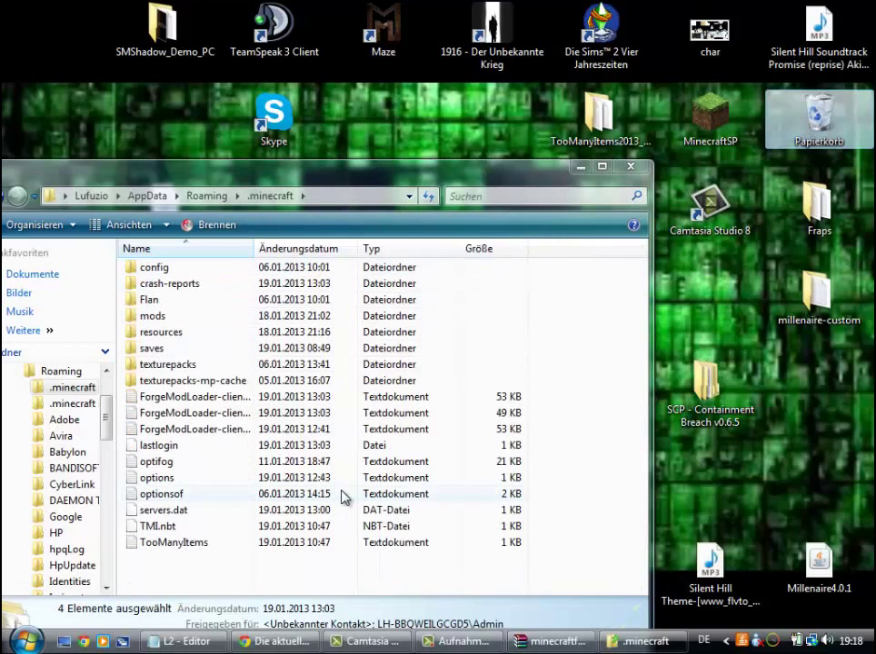
Step: Close the .minecraft folder and the WinRAR download page, and launch MinecraftSP from the desktop
left_click_drag(550, 183, 509, 154)
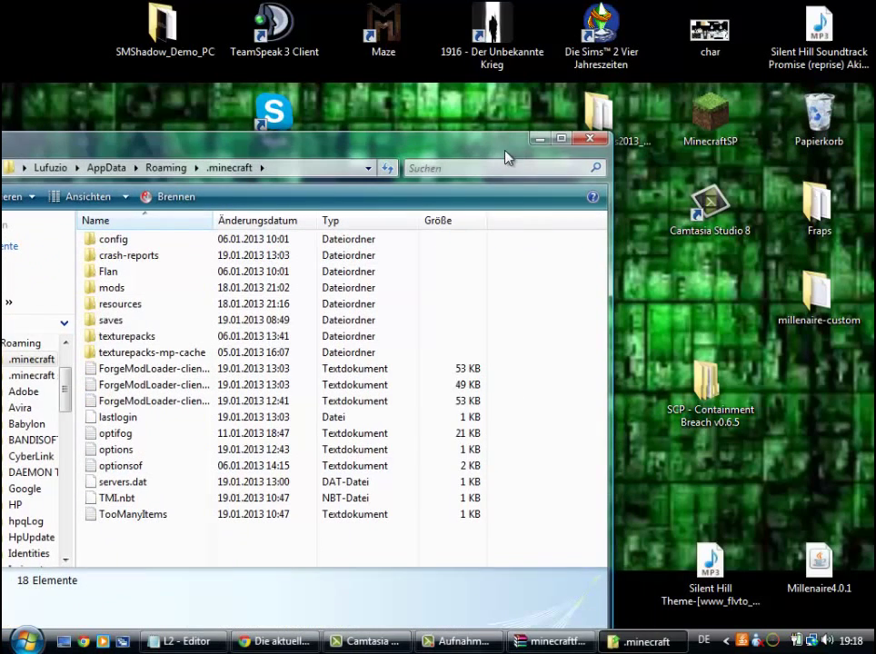
left_click(593, 140)
double_click(725, 138)
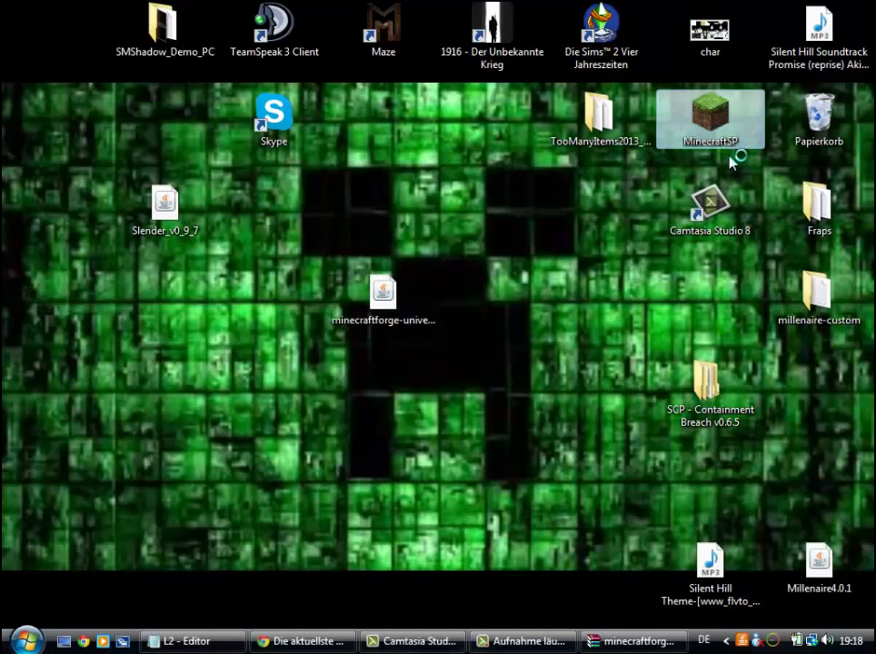
left_click(308, 646)
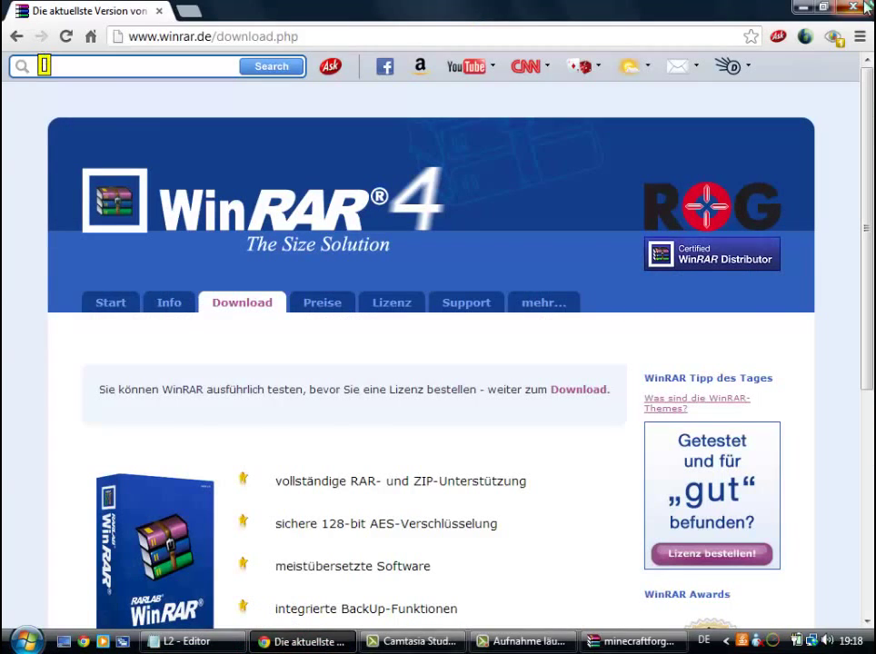
left_click(866, 7)
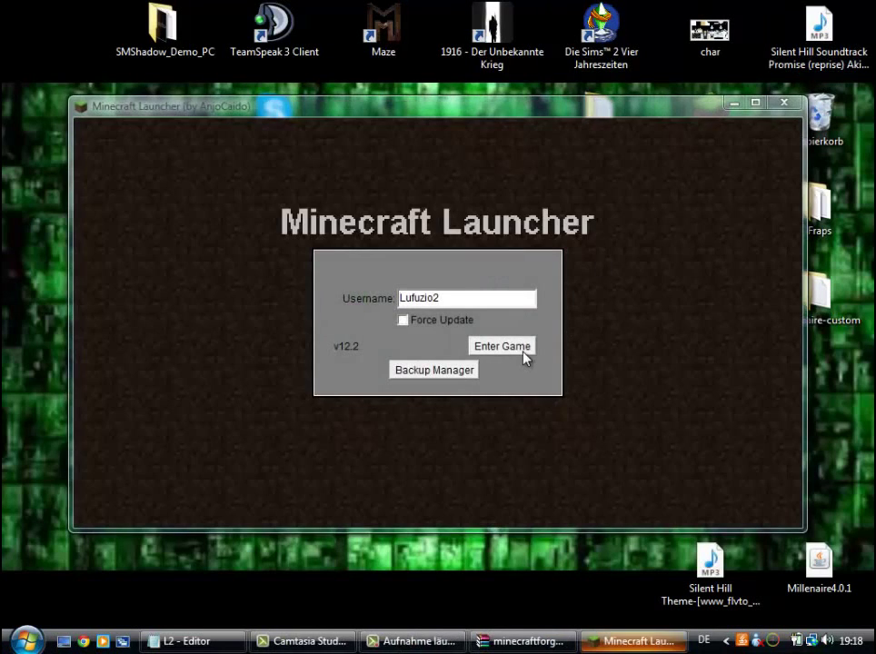
Step: Enter the game to download Minecraft's packages again, and close Minecraft once the Mojang screen loads
left_click(523, 355)
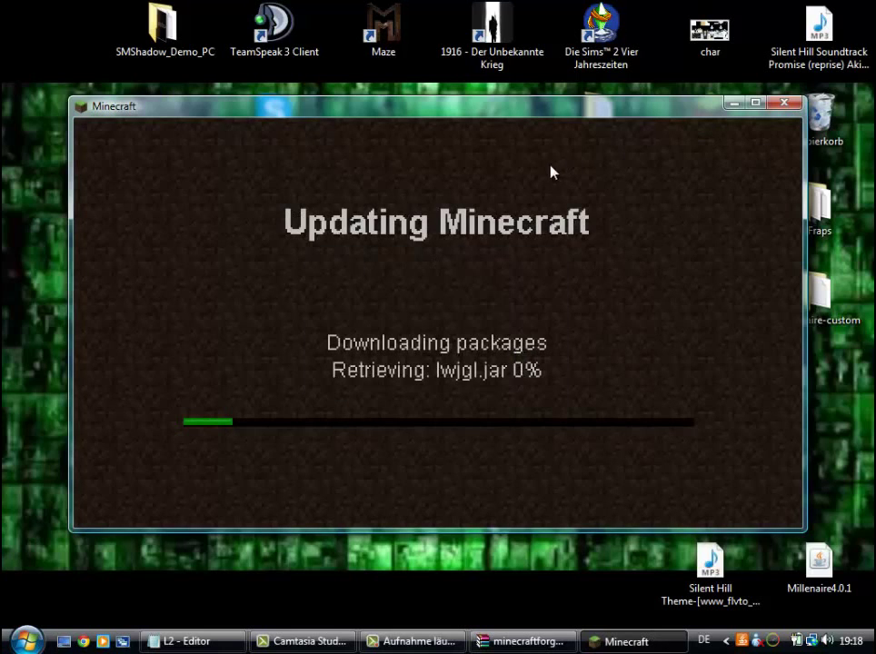
left_click_drag(541, 125, 537, 67)
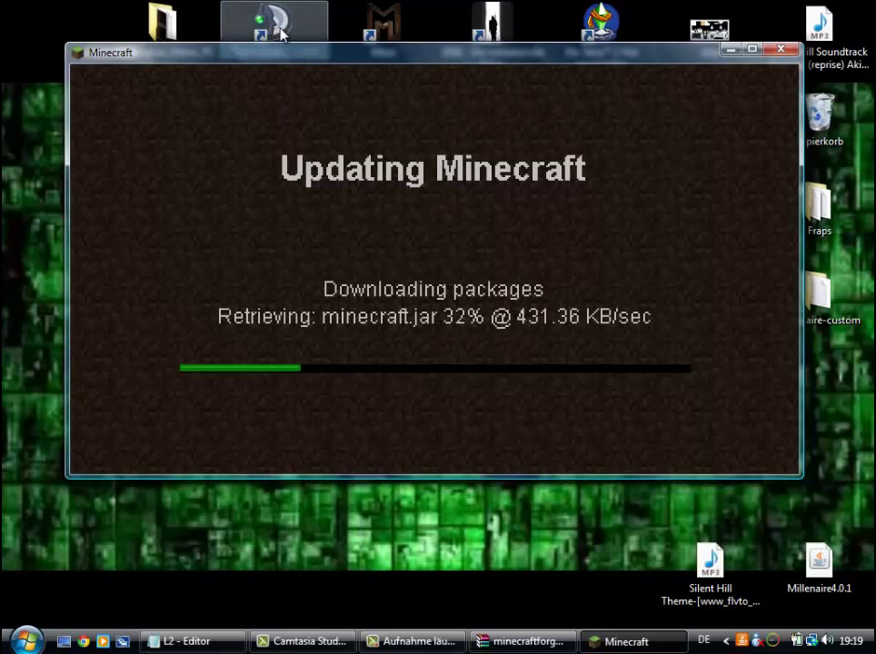
left_click_drag(294, 70, 235, 133)
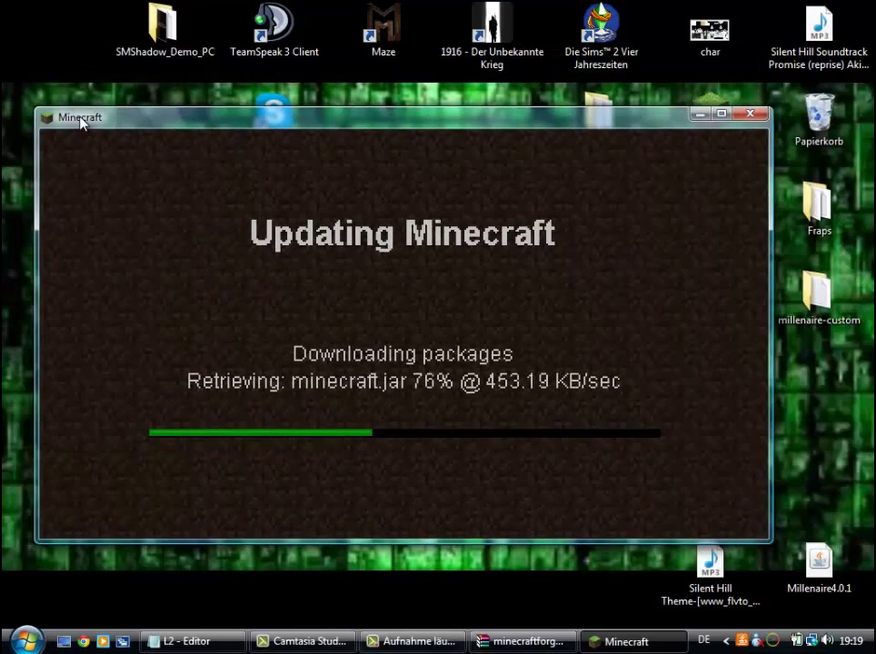
left_click_drag(80, 123, 104, 138)
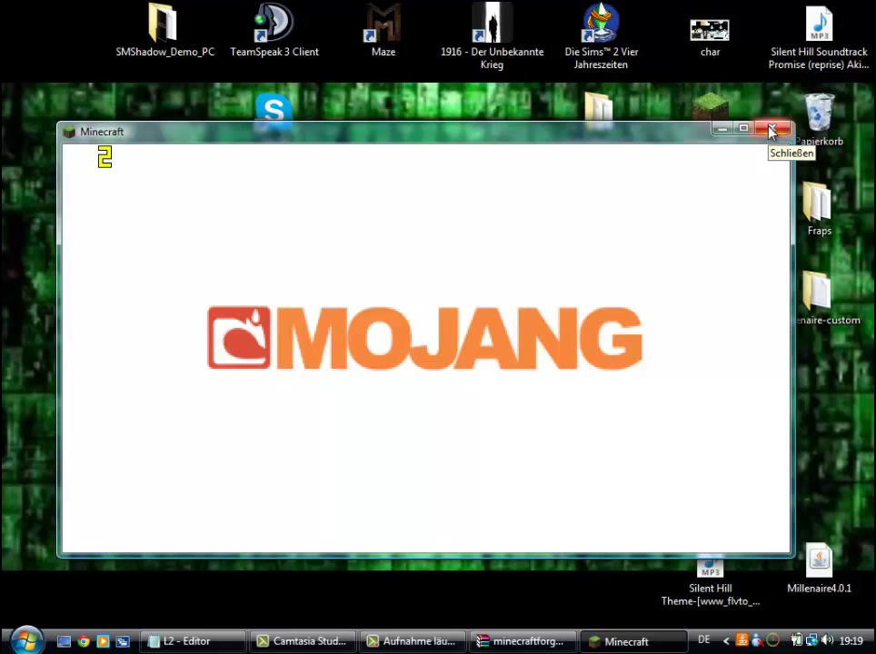
left_click(772, 131)
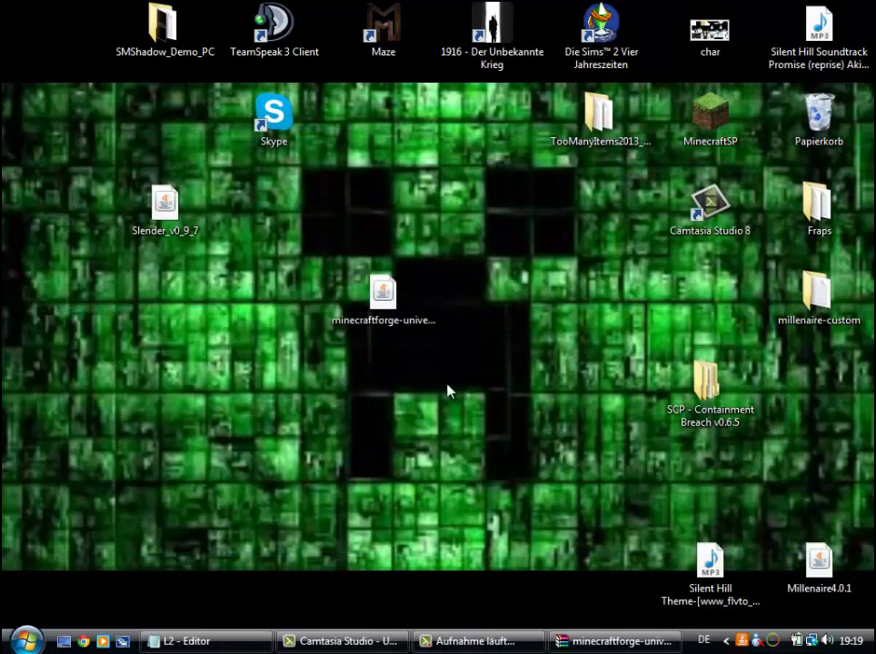
Step: Restore the minecraftforge-universal archive window and place it on the desktop's right half
mouse_move(391, 642)
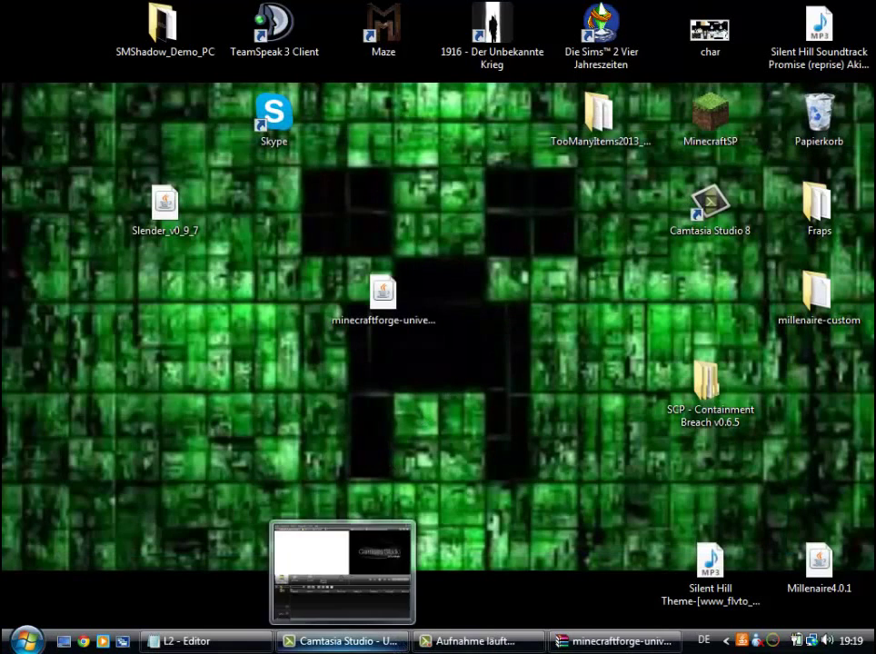
left_click(607, 642)
left_click_drag(546, 90, 636, 104)
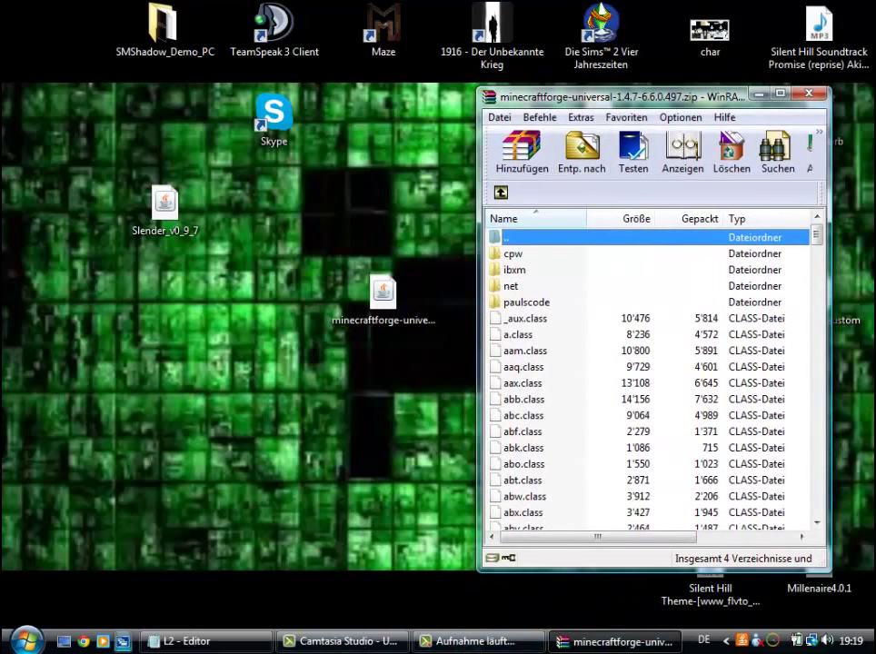
Step: Open the bin folder inside .minecraft using %Appdata%, keeping its window beside the Forge archive
left_click(26, 641)
type("%")
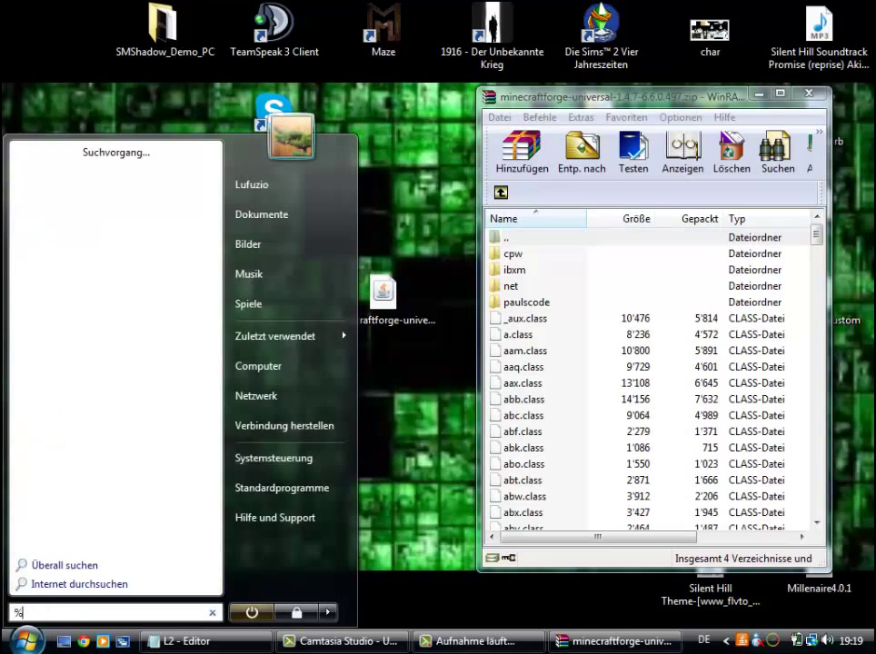
type("Appdata%")
key("Return")
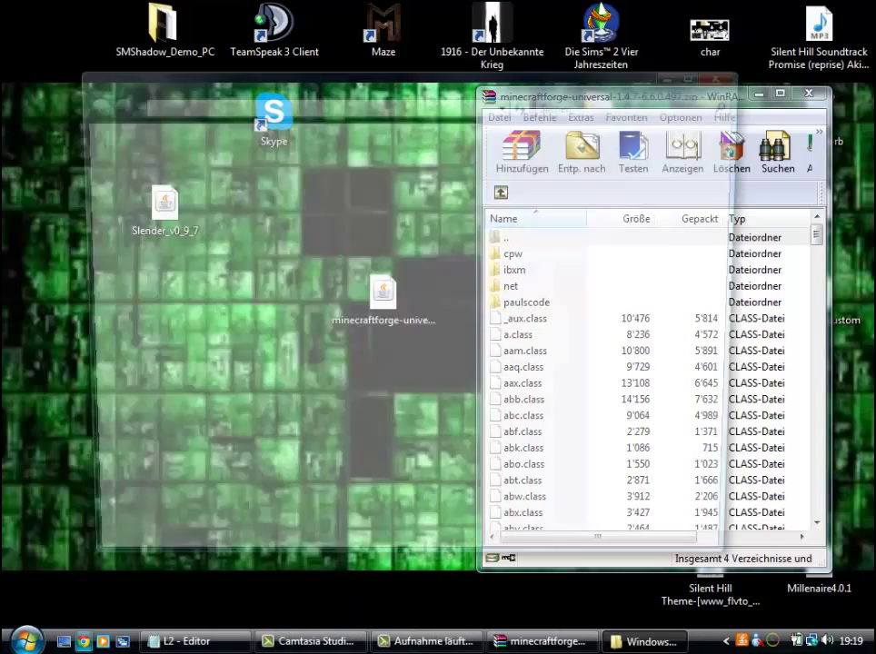
double_click(470, 225)
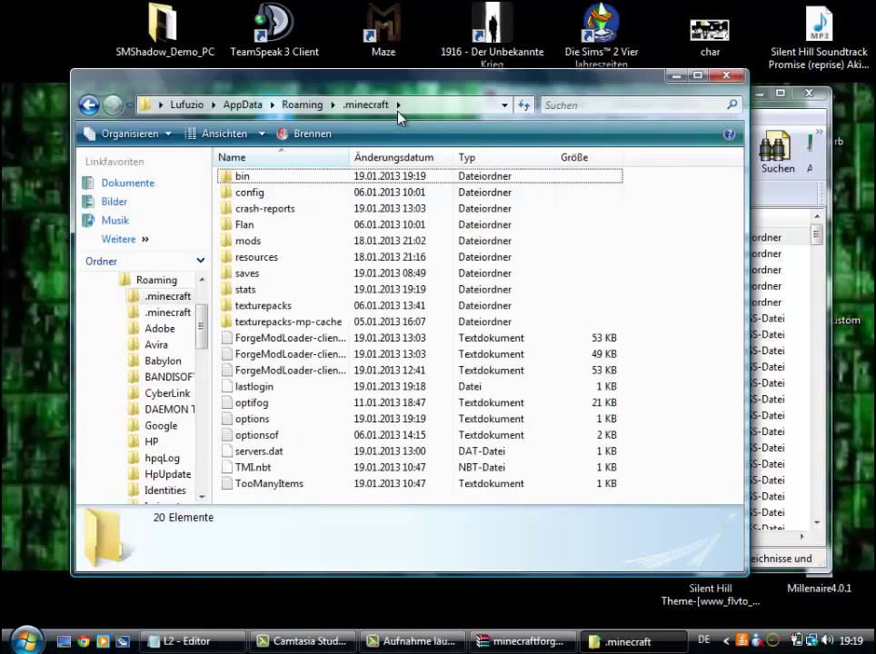
left_click_drag(395, 76, 320, 76)
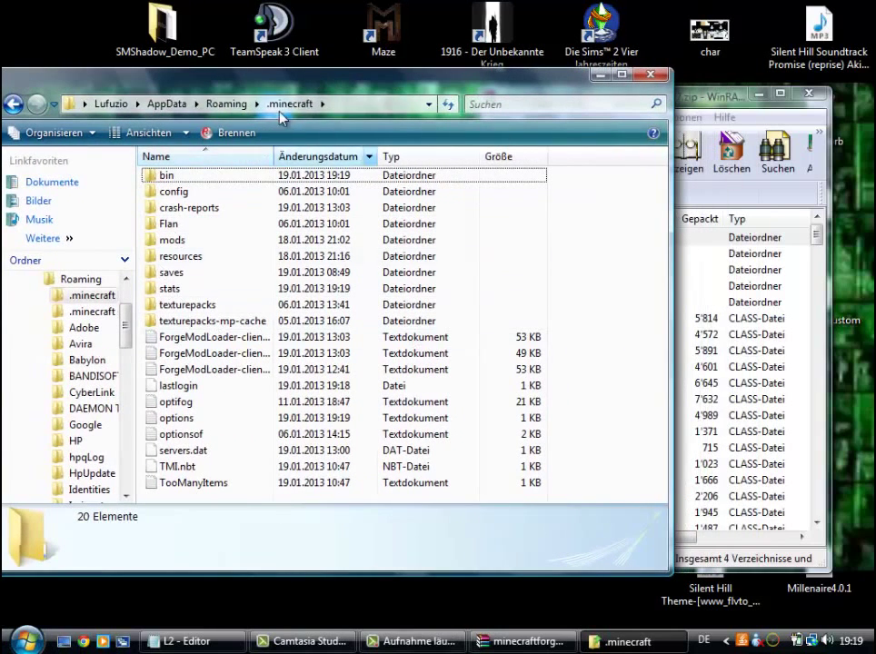
double_click(225, 184)
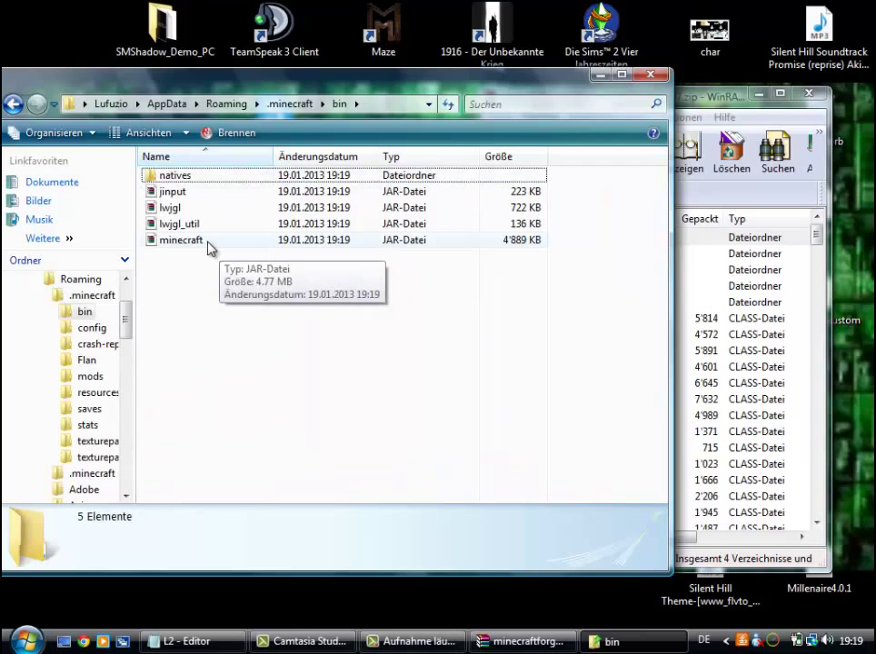
Step: Open the minecraft JAR file in the bin folder with WinRAR archiver and dismiss the licence reminder
right_click(209, 247)
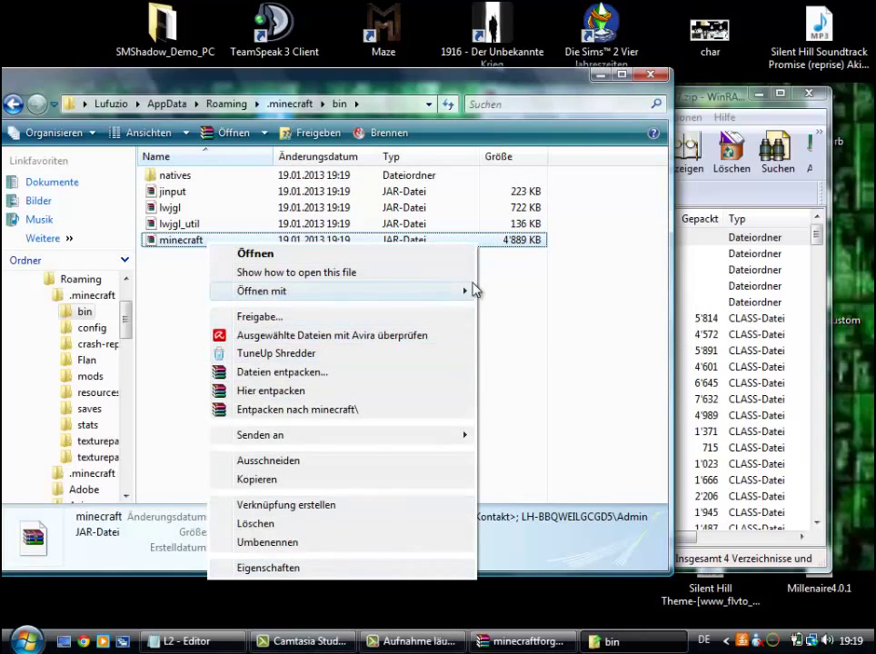
mouse_move(450, 293)
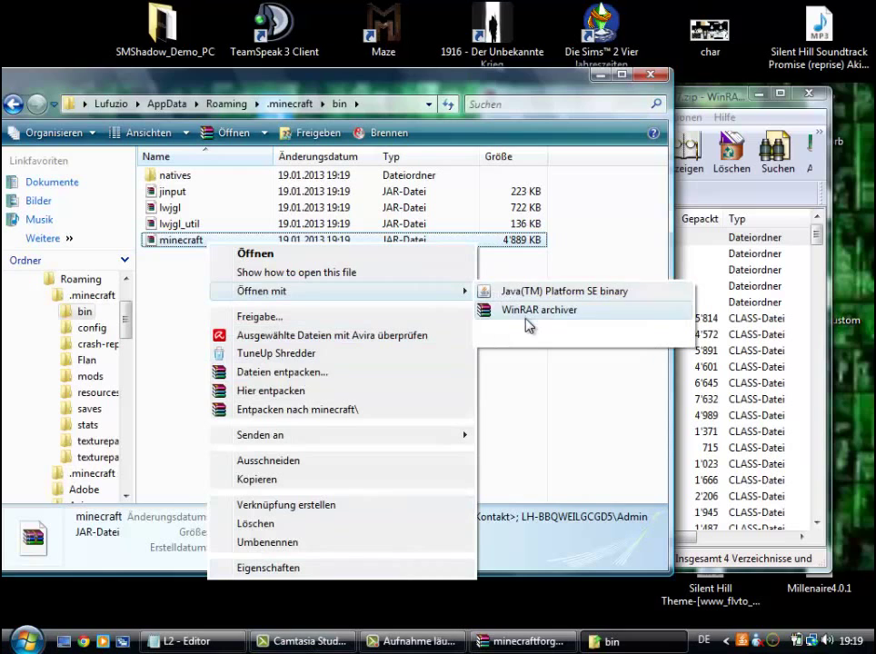
left_click(526, 312)
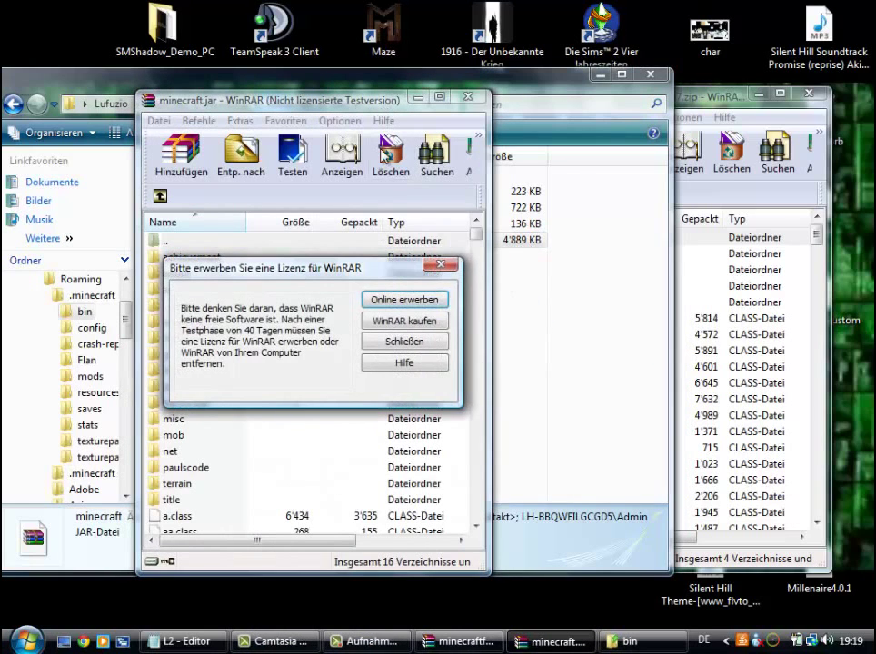
left_click(448, 270)
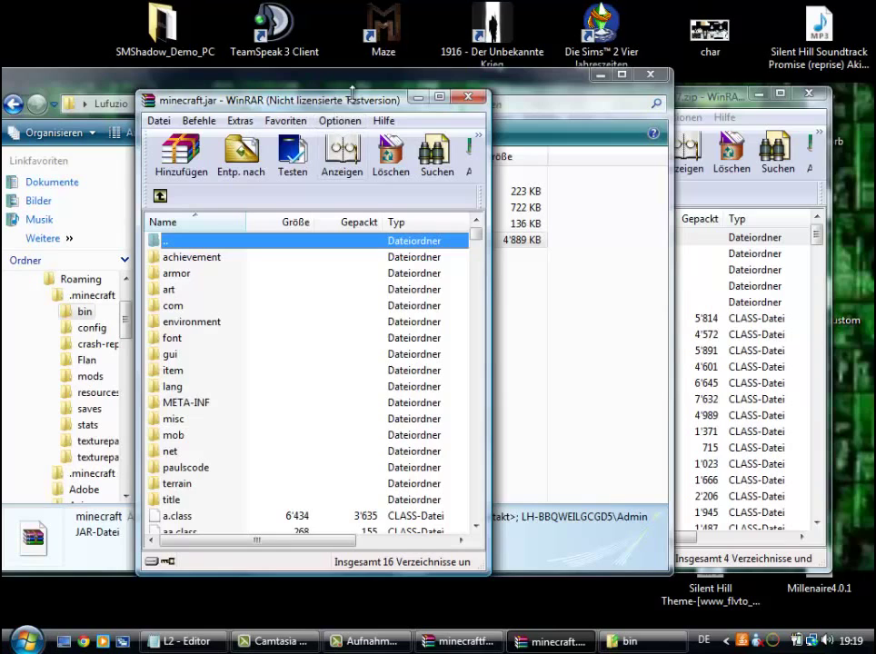
Step: Make the minecraft.jar archive window taller and place it in the desktop's upper-left corner
left_click_drag(351, 91, 278, 46)
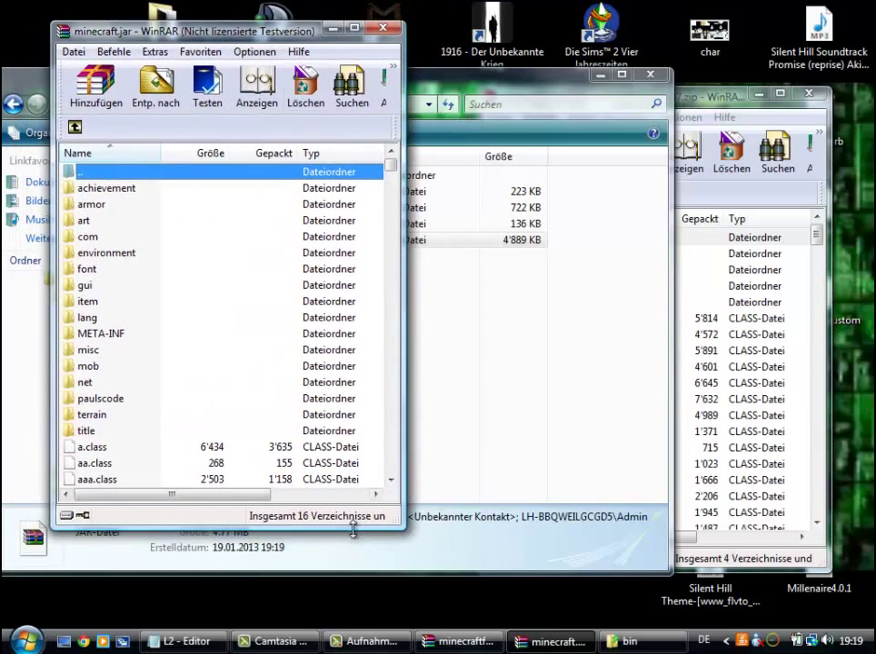
left_click_drag(354, 530, 332, 627)
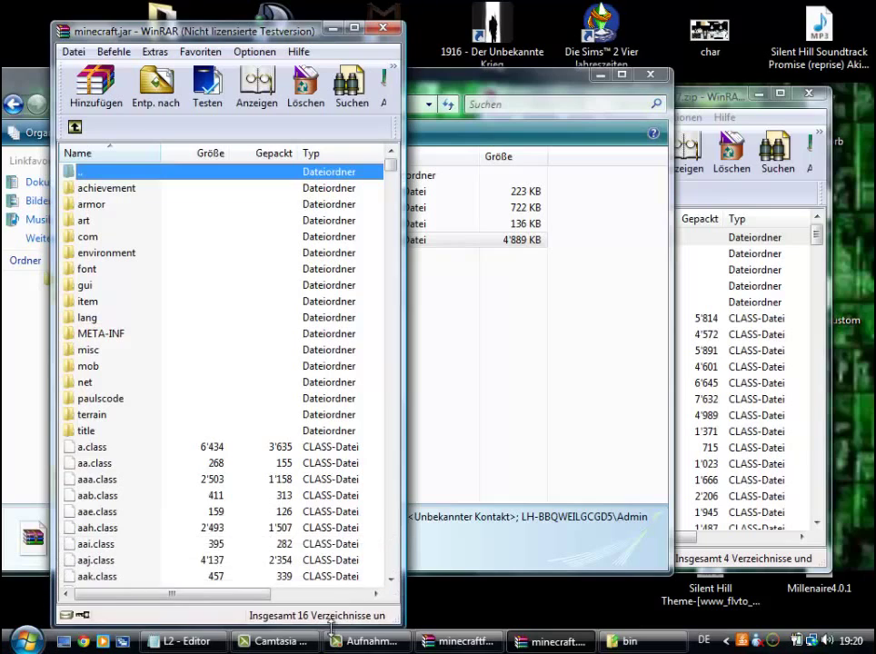
double_click(109, 30)
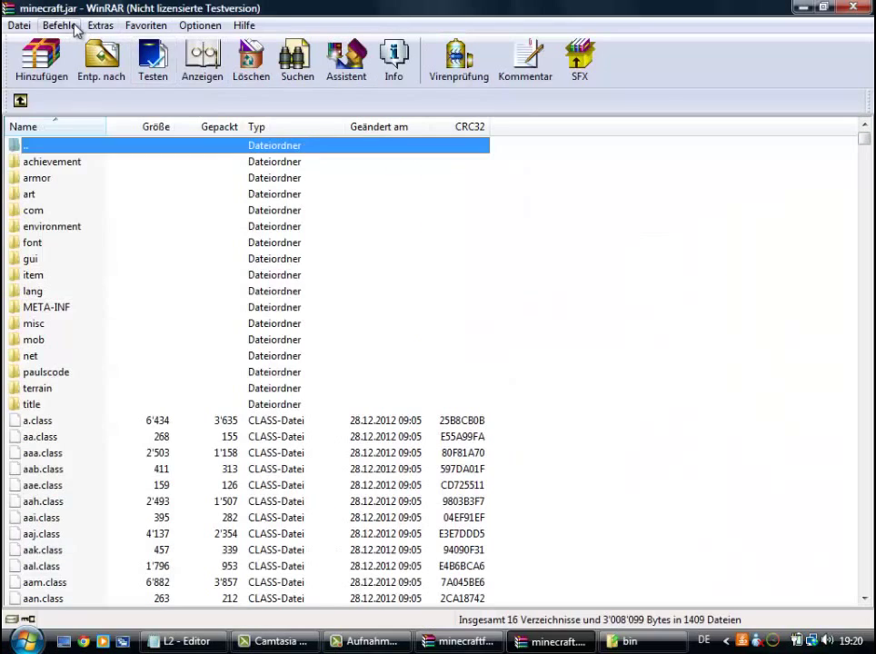
double_click(641, 8)
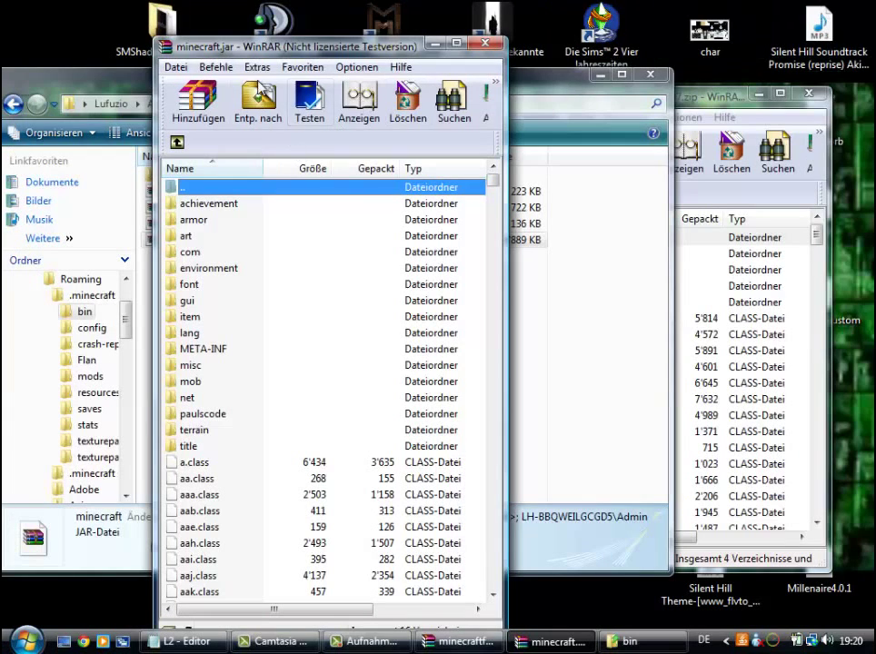
left_click_drag(275, 53, 144, 9)
Step: Delete the META-INF folder from minecraft.jar
left_click(90, 307)
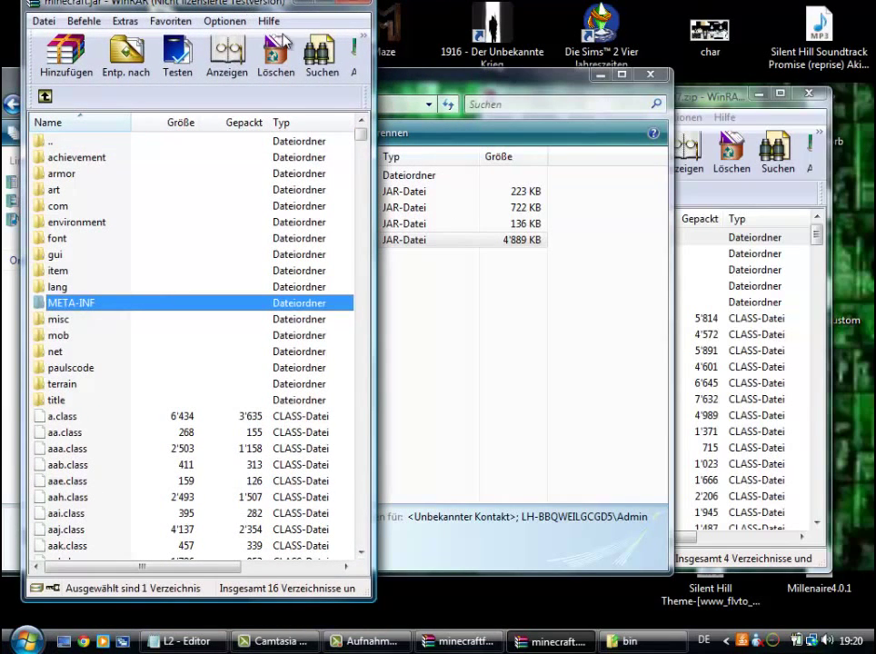
left_click(276, 56)
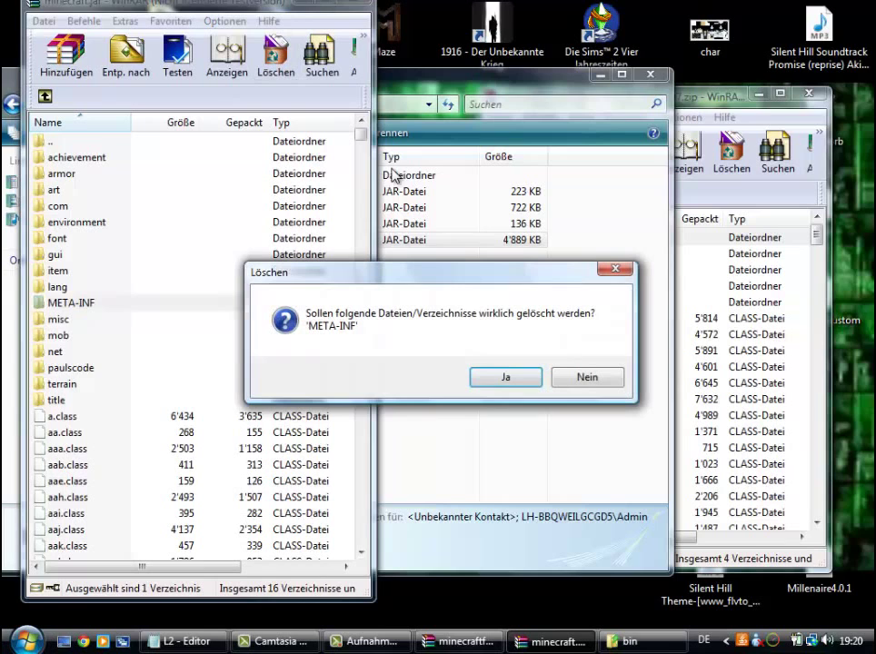
left_click(530, 376)
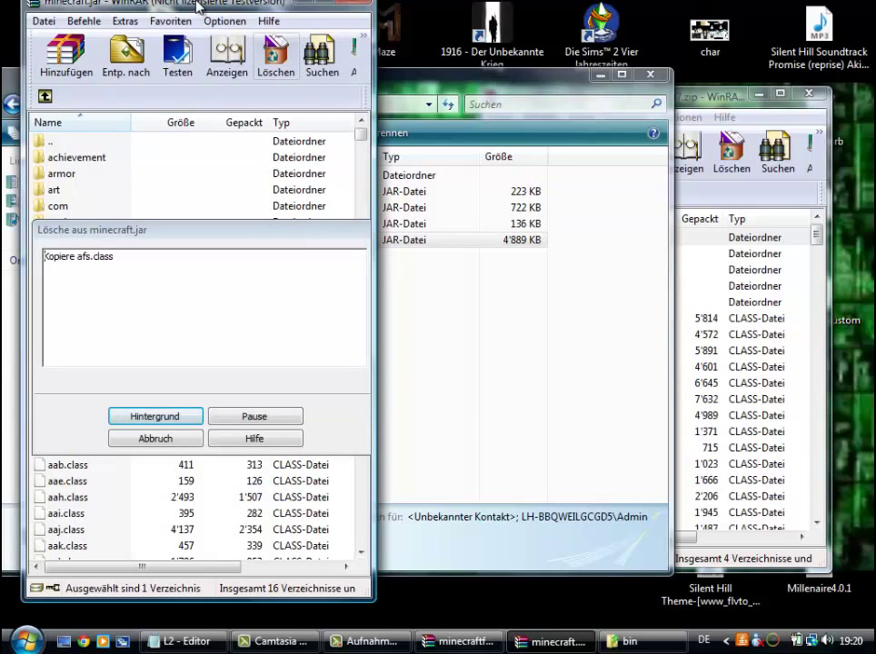
mouse_move(206, 4)
left_mouse_down()
mouse_move(152, 12)
mouse_move(195, 10)
mouse_move(204, 29)
mouse_move(205, 11)
left_mouse_up()
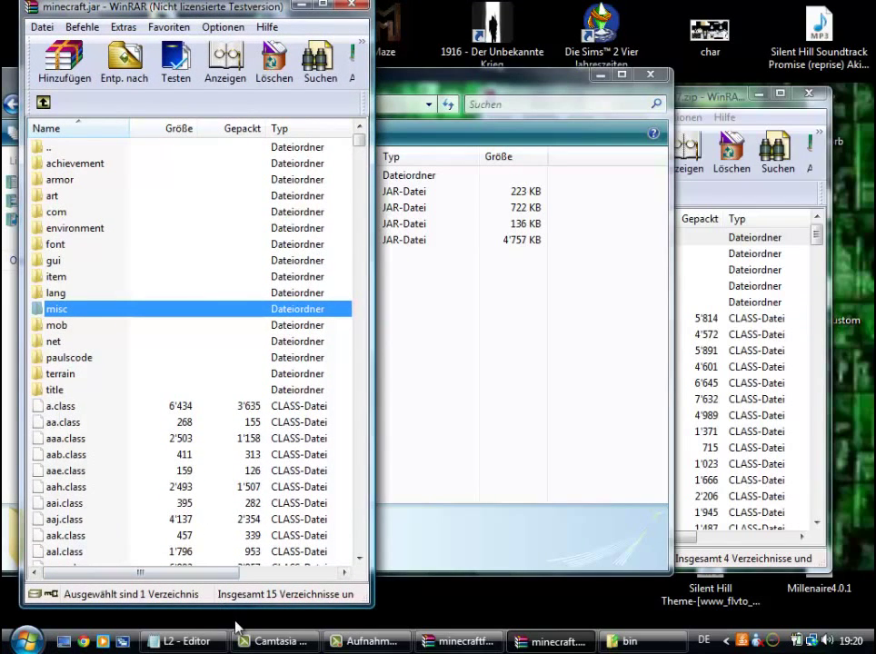
Step: Move the minecraft.jar window farther aside and maximize the minecraftforge-universal archive window
left_click_drag(204, 8, 151, 6)
left_click_drag(581, 91, 738, 82)
left_click(779, 94)
left_click(753, 81)
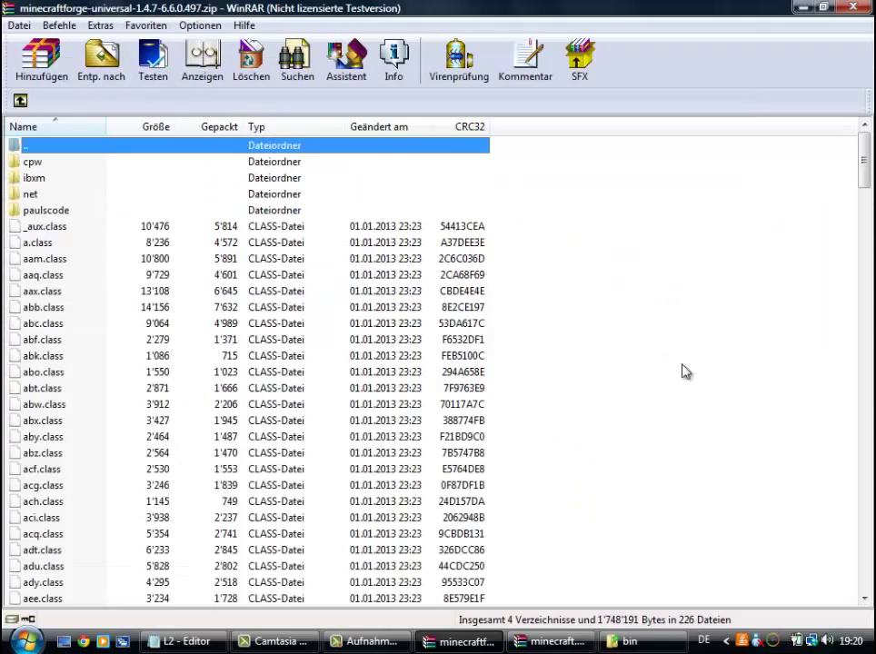
Step: Restore the Forge archive window beside minecraft.jar and select all its contents except the paulscode folder
double_click(696, 9)
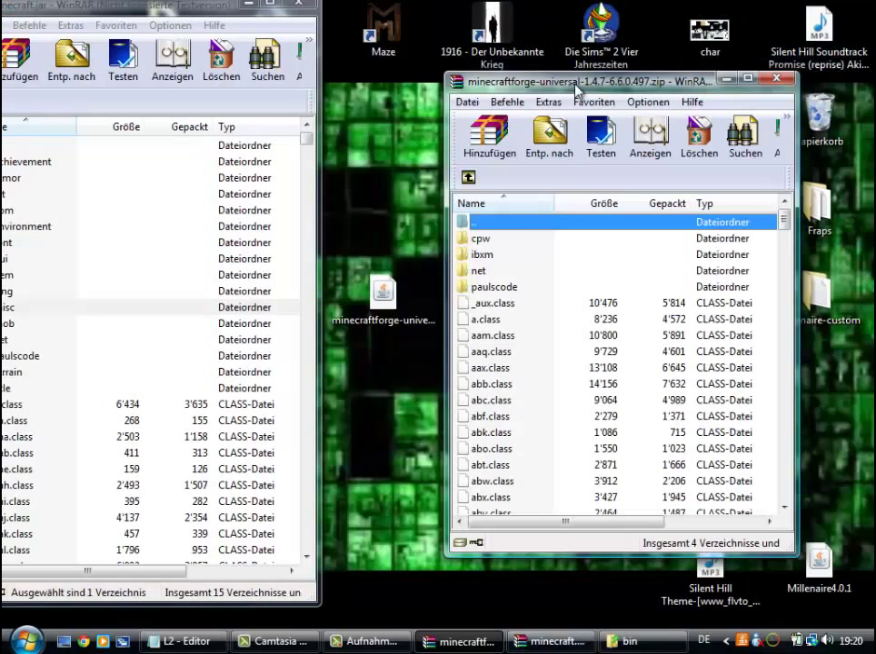
left_click_drag(582, 81, 629, 49)
left_click_drag(832, 202, 550, 261)
left_click(794, 465)
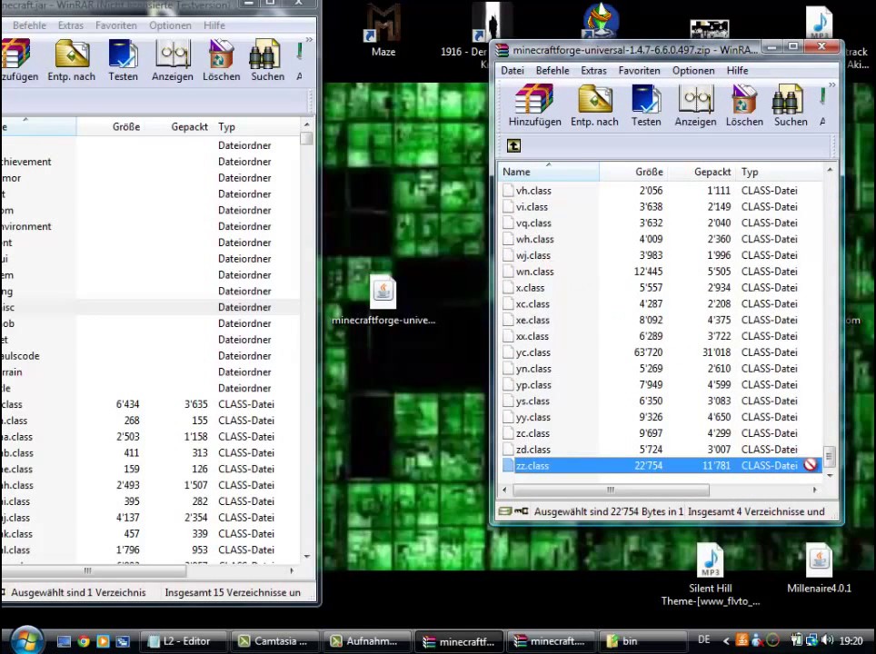
left_click_drag(788, 479, 673, 212)
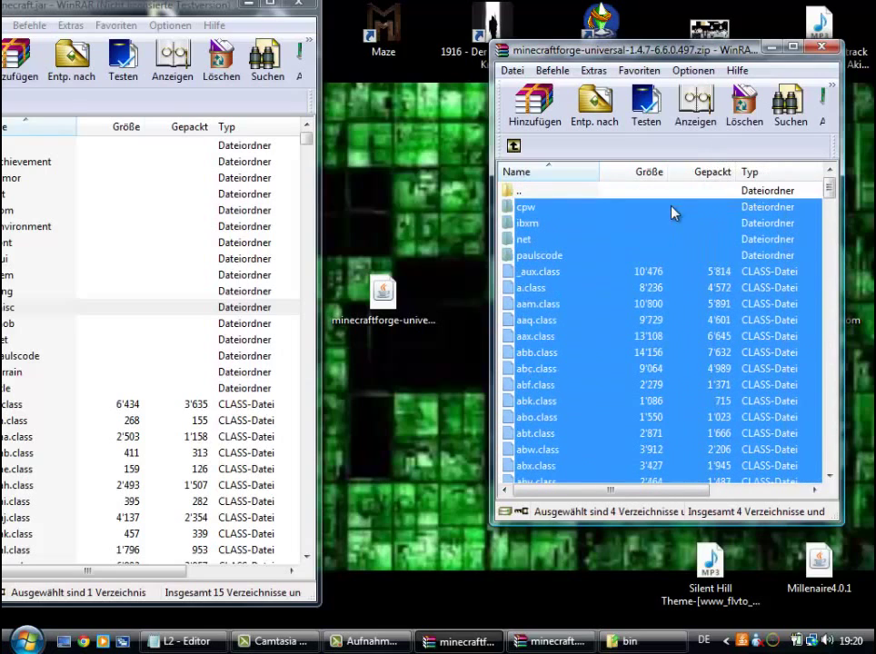
left_click(536, 259, "ctrl")
Step: Bring the minecraft.jar window fully into view and add the selected Forge folders and class files to it
left_click_drag(211, 8, 302, 22)
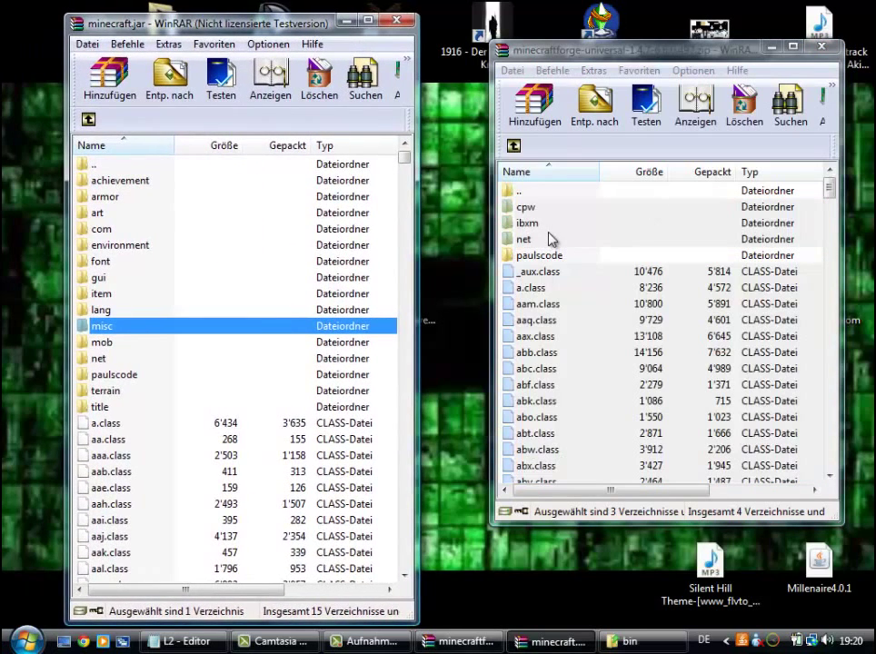
left_click_drag(552, 239, 519, 234)
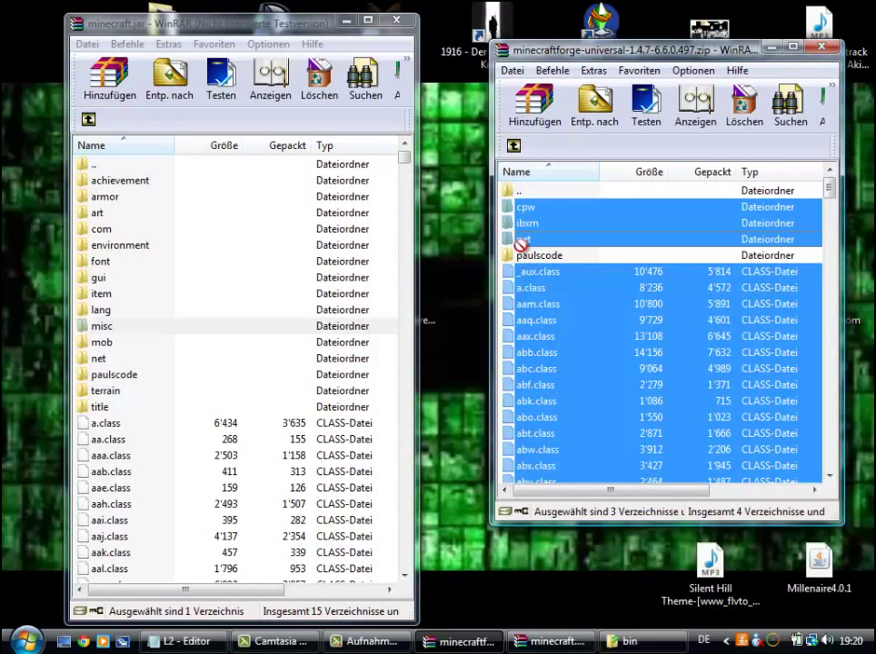
left_click_drag(385, 269, 230, 358)
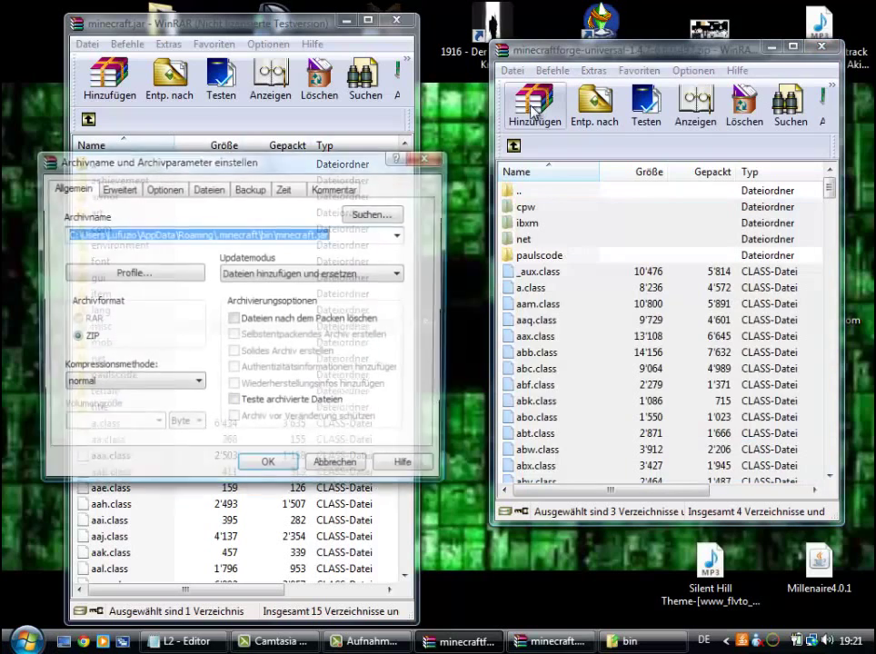
left_click(262, 468)
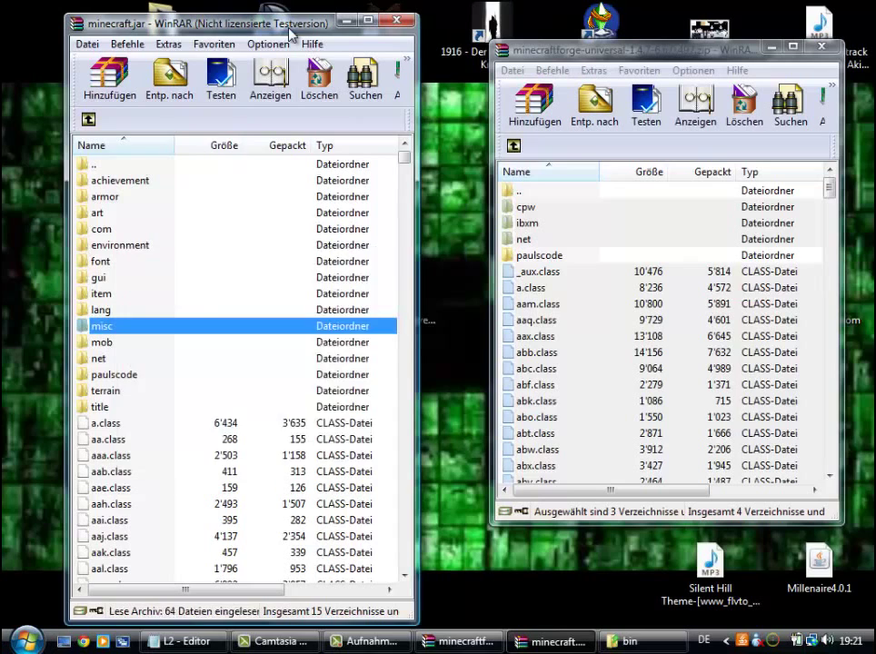
Step: Align the minecraft.jar and Forge archive windows along the screen's upper edge and make the Forge window taller
left_click_drag(289, 31, 311, 12)
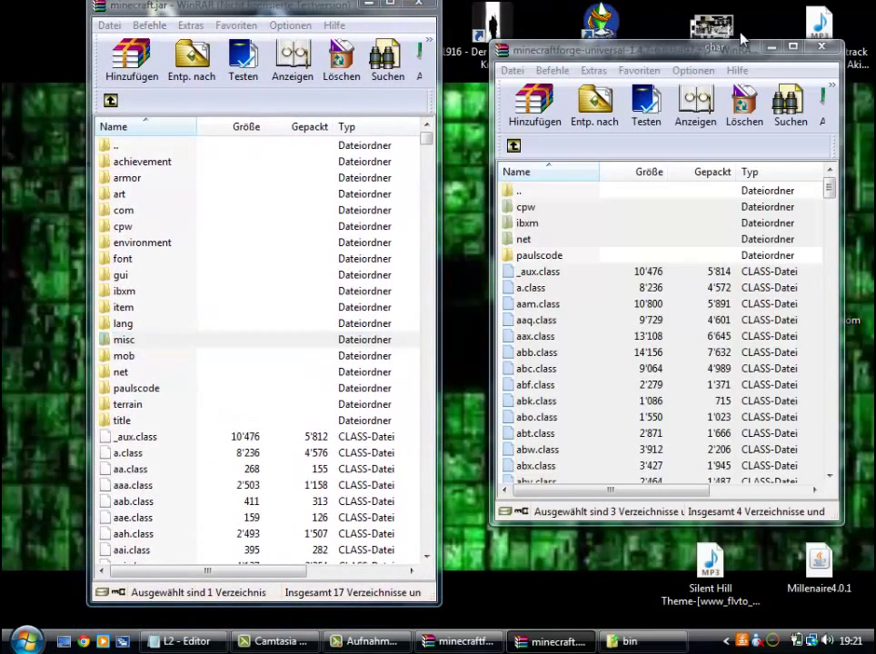
left_click_drag(737, 43, 733, 5)
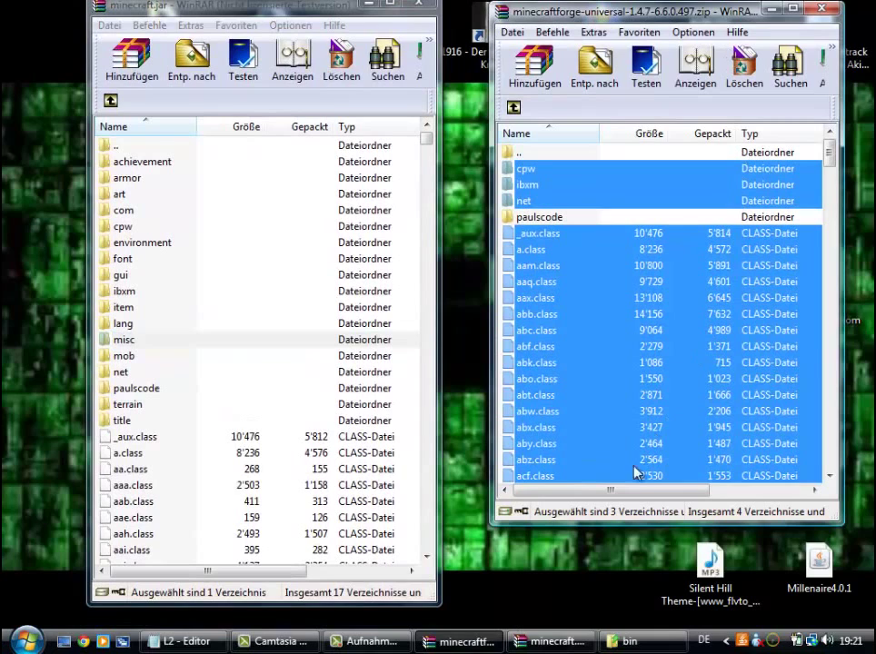
left_click_drag(659, 524, 640, 609)
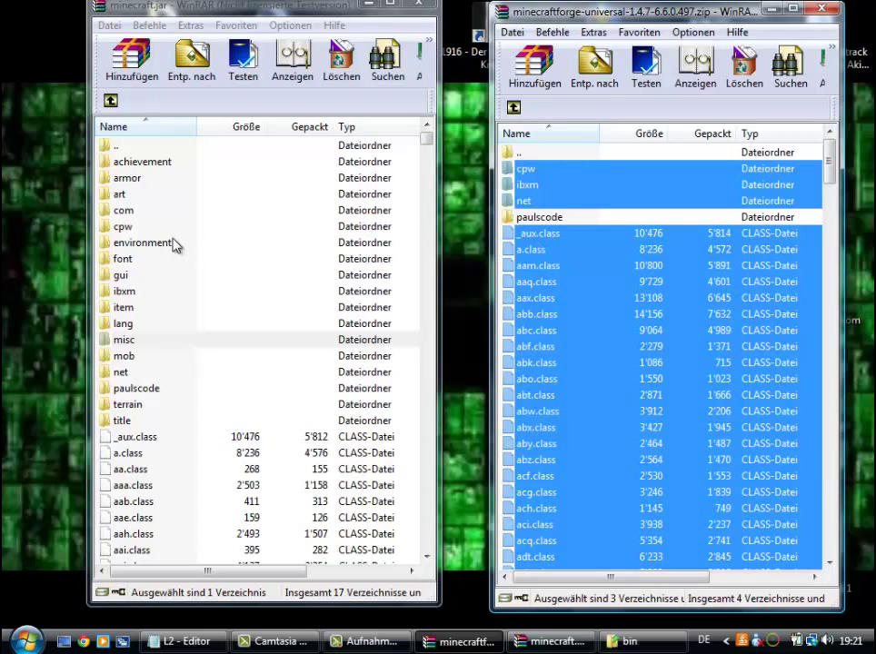
Step: Add CodecIBXM.class, CodecJOrbis.class and CodecWav.class from the Forge archive's paulscode/sound/codecs folder to the same folder in minecraft.jar
double_click(139, 391)
double_click(560, 221)
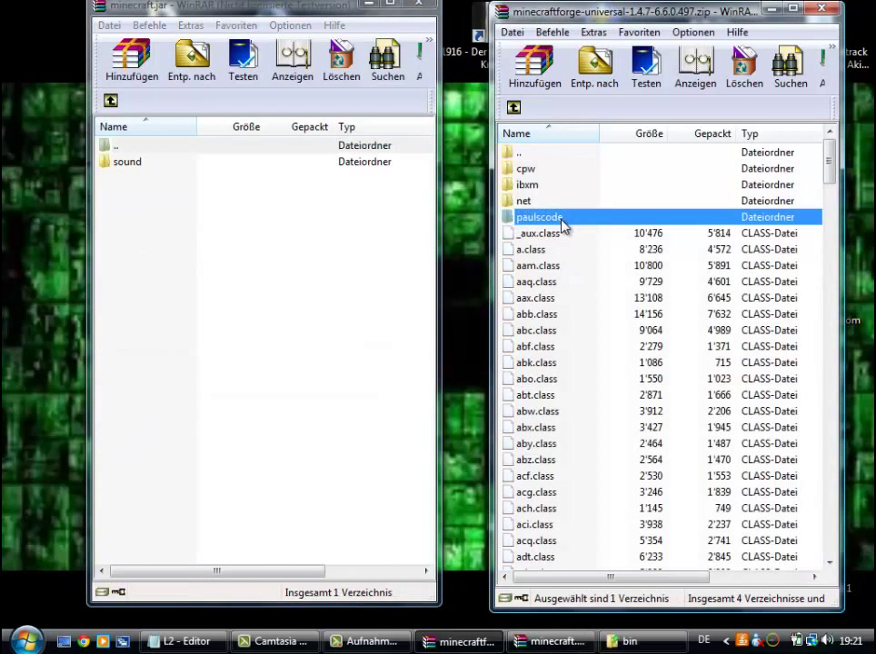
left_click(533, 173)
double_click(533, 173)
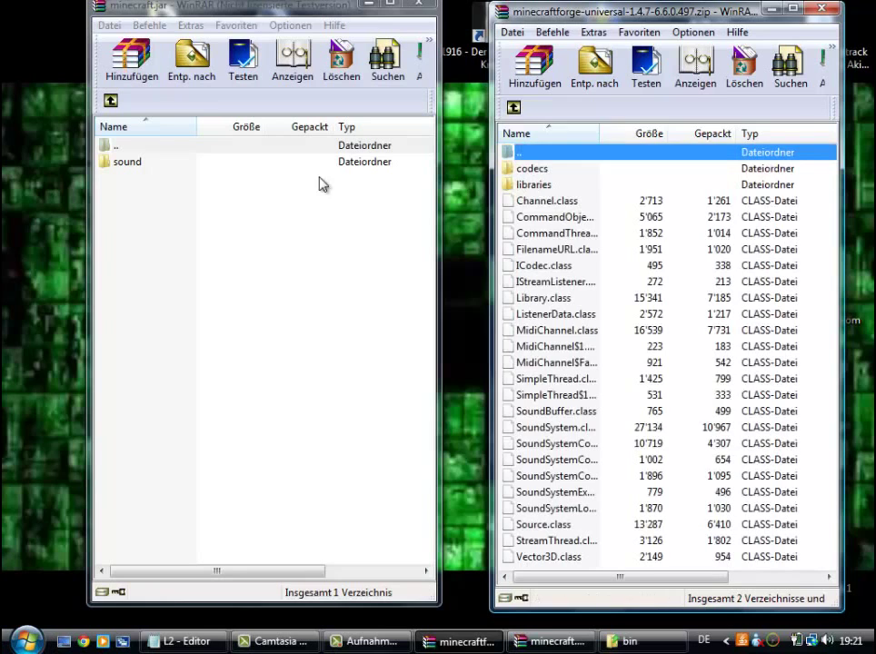
double_click(136, 163)
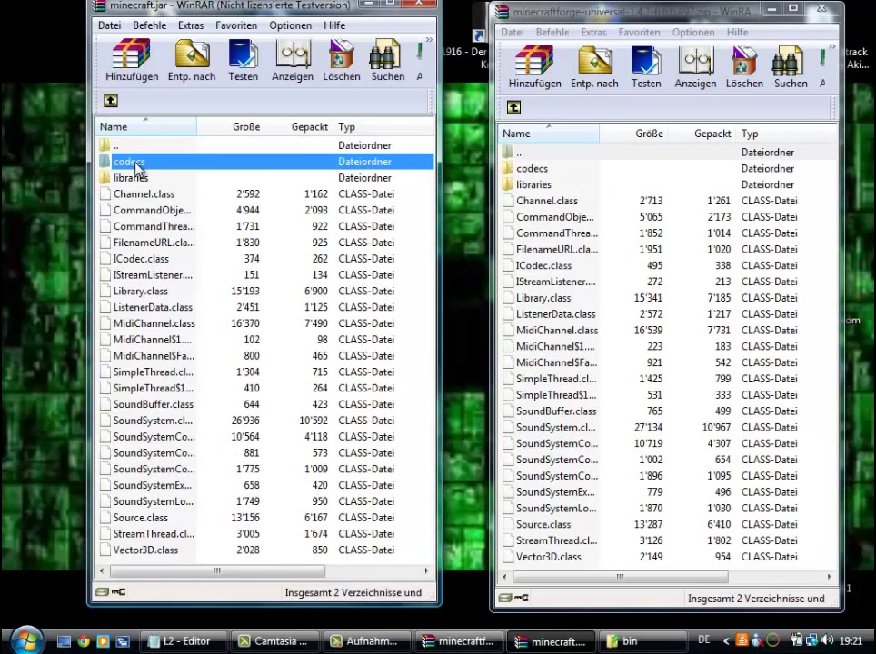
double_click(142, 165)
double_click(527, 175)
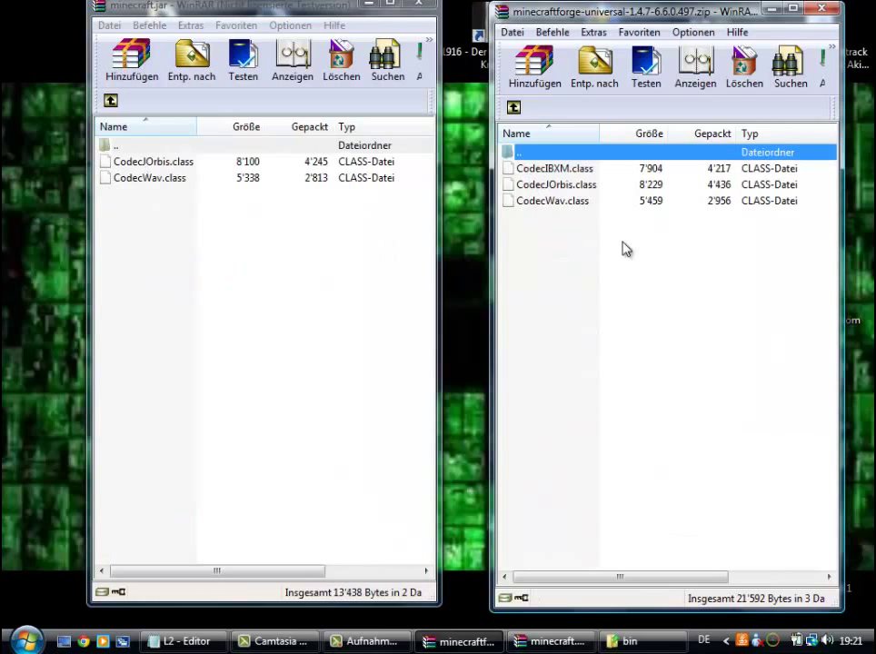
left_click_drag(589, 254, 218, 198)
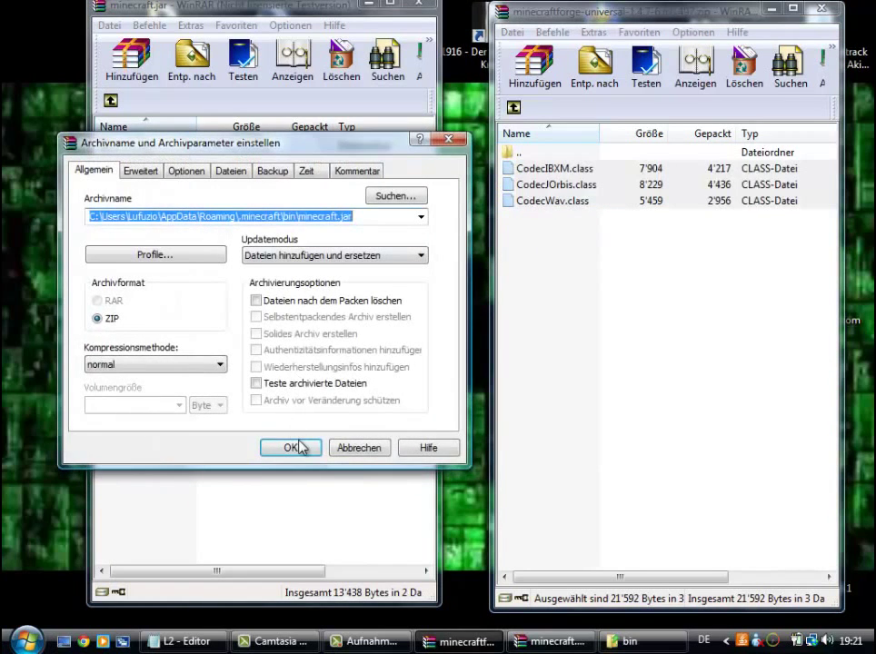
left_click(299, 447)
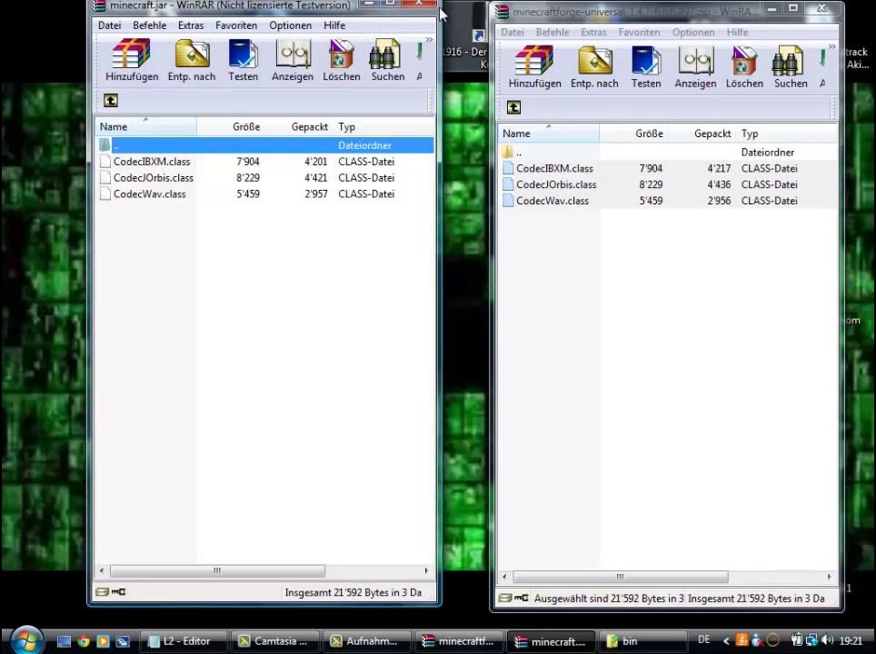
Step: Close both archive windows and the bin folder window
left_click_drag(309, 10, 329, 62)
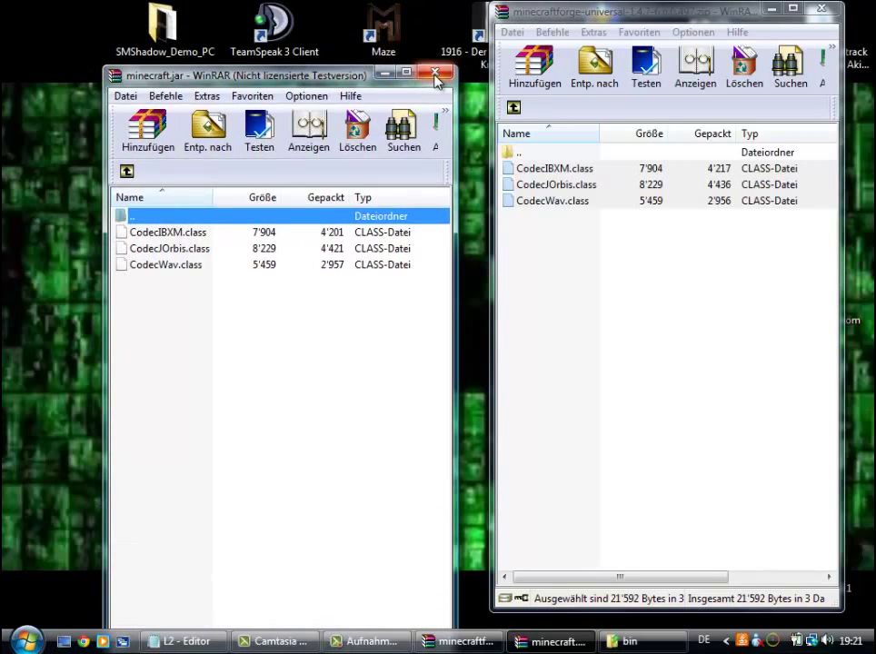
key("alt+F4")
key("alt+F4")
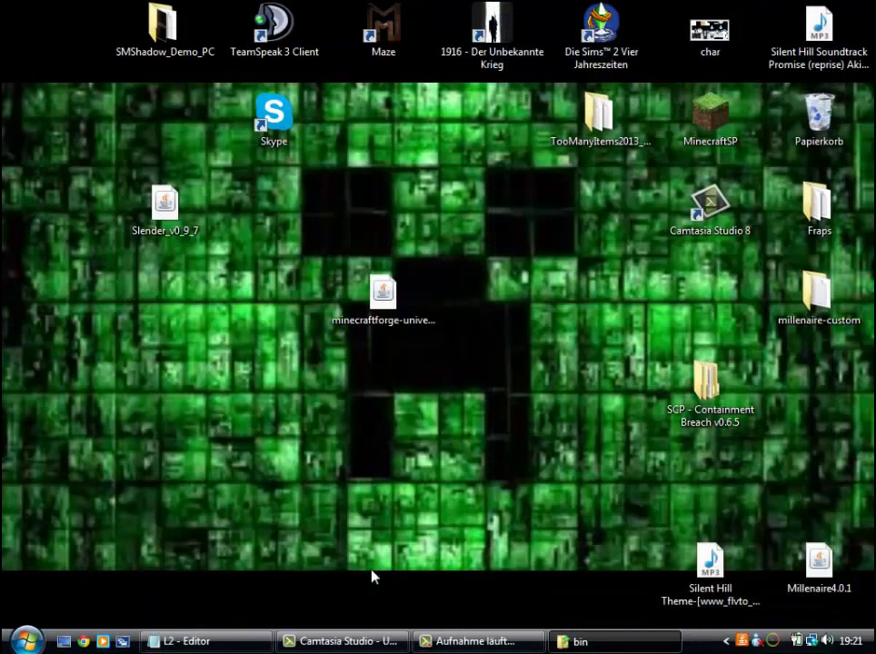
right_click(634, 641)
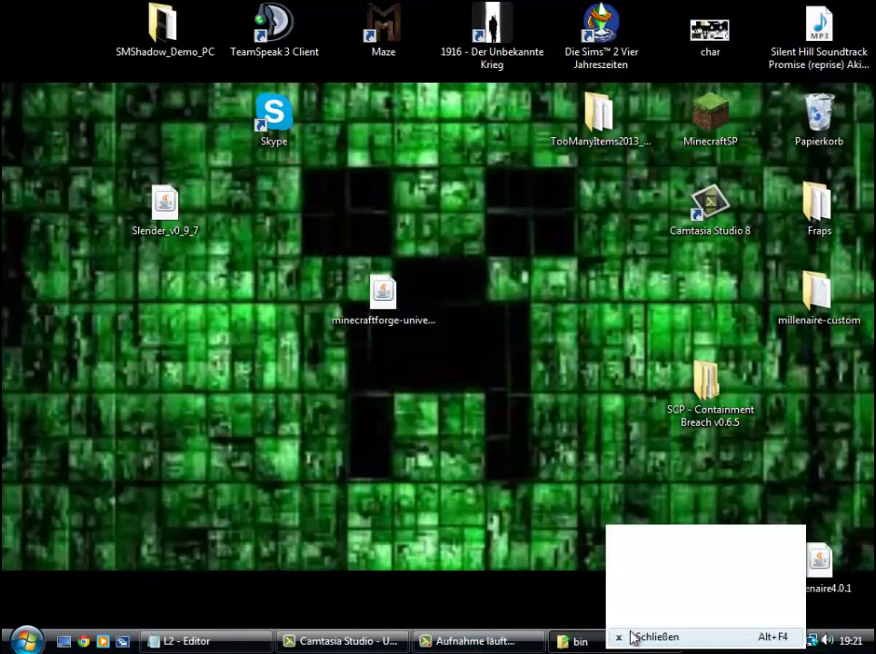
left_click(651, 639)
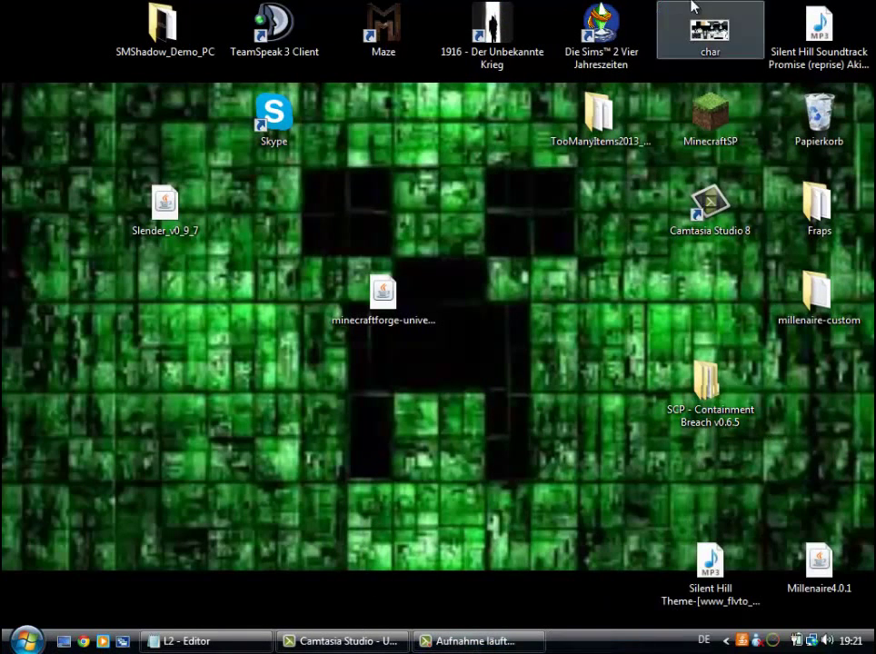
Step: Start MinecraftSP from the desktop, enter the game with the prefilled username, and reposition the game window while it loads
double_click(699, 134)
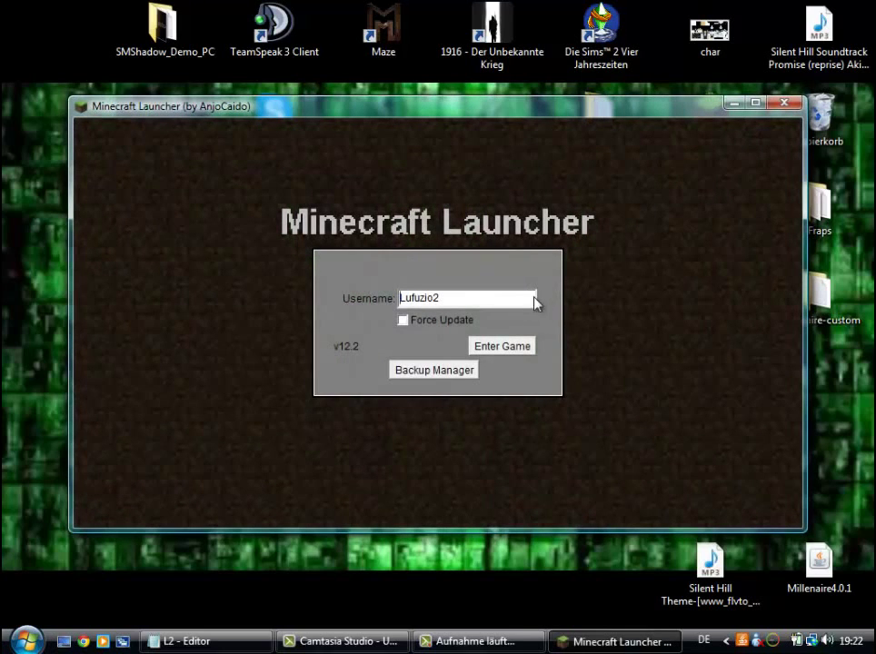
left_click(480, 350)
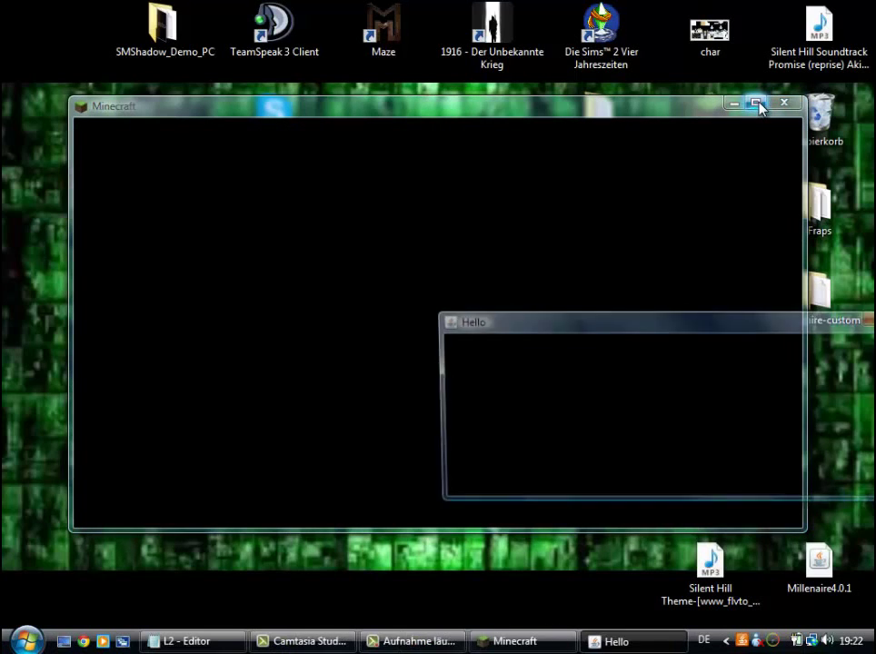
left_click_drag(471, 324, 439, 343)
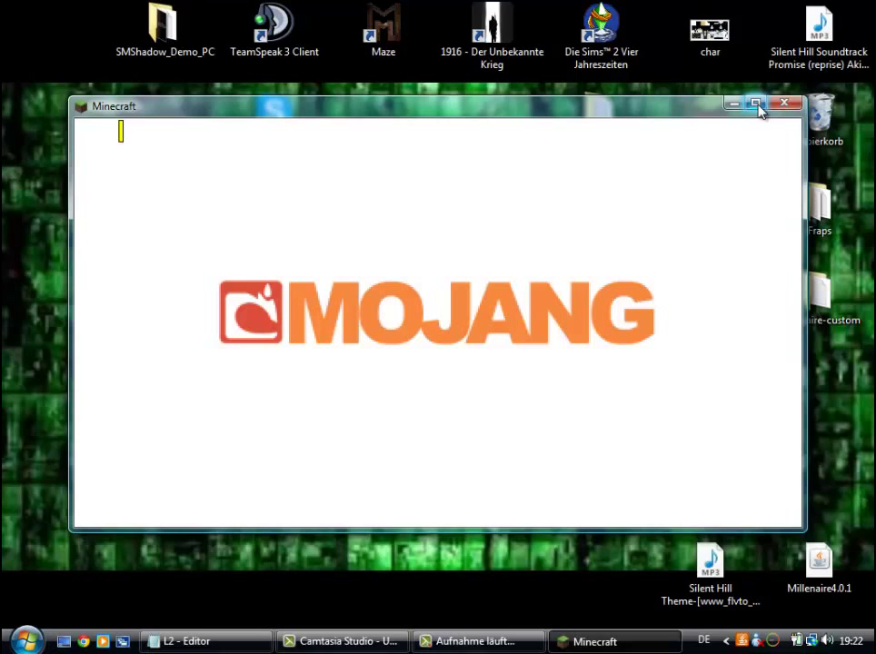
left_click_drag(618, 109, 622, 101)
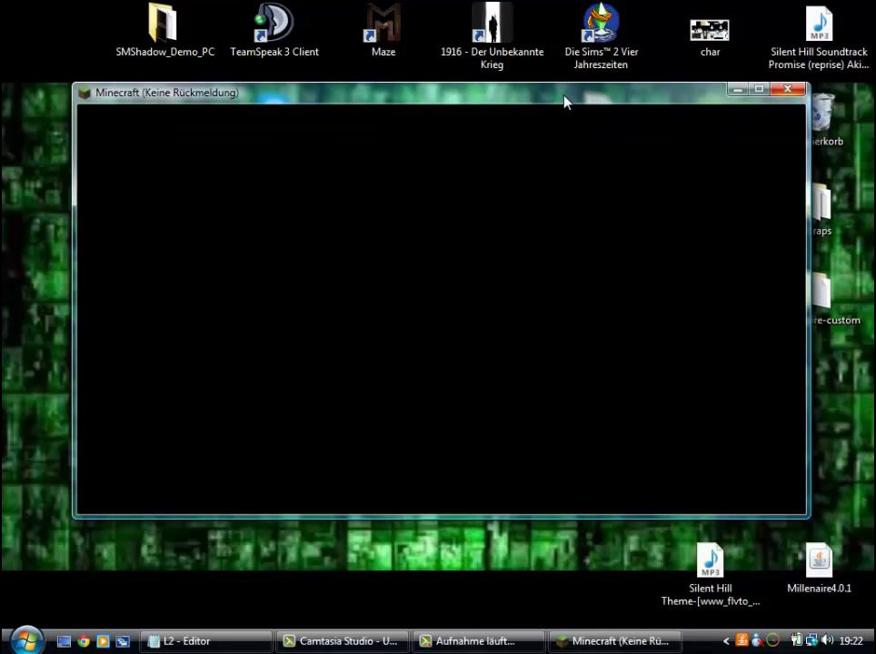
mouse_move(483, 96)
left_mouse_down()
mouse_move(542, 180)
mouse_move(443, 61)
mouse_move(520, 250)
mouse_move(476, 110)
left_mouse_up()
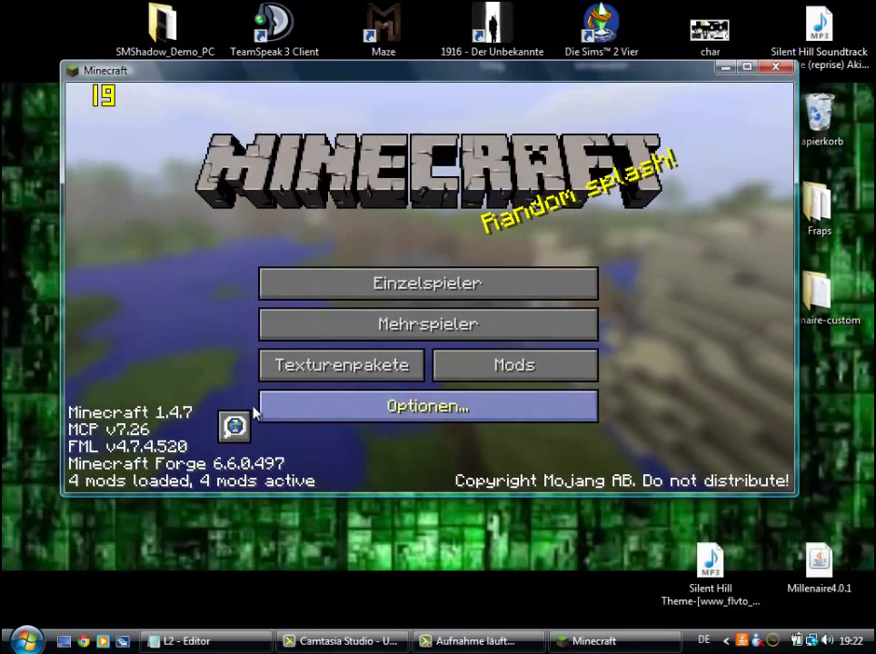
Step: Check the loaded mods in Minecraft's mod list and return to the main menu
left_click(512, 375)
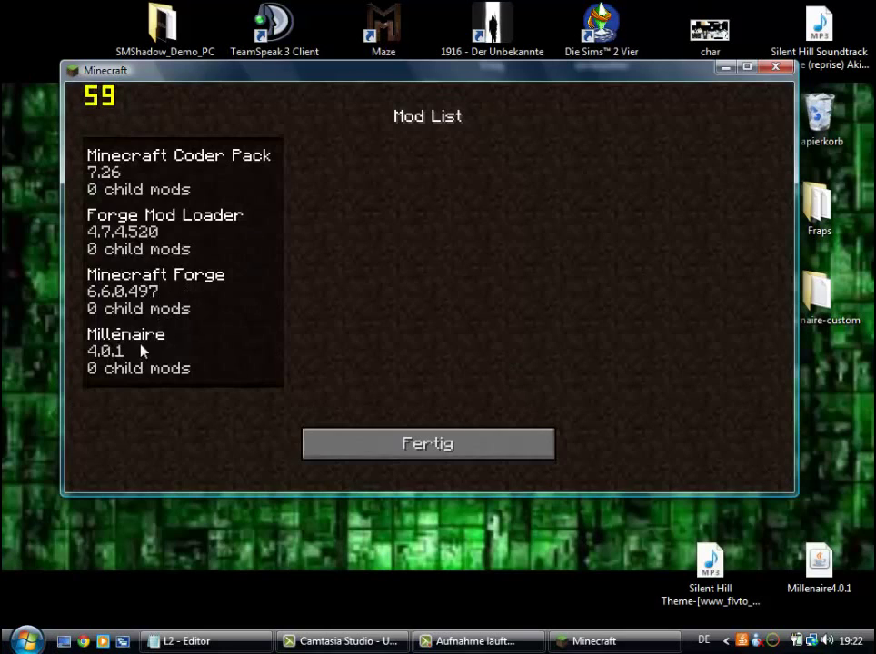
left_click(411, 443)
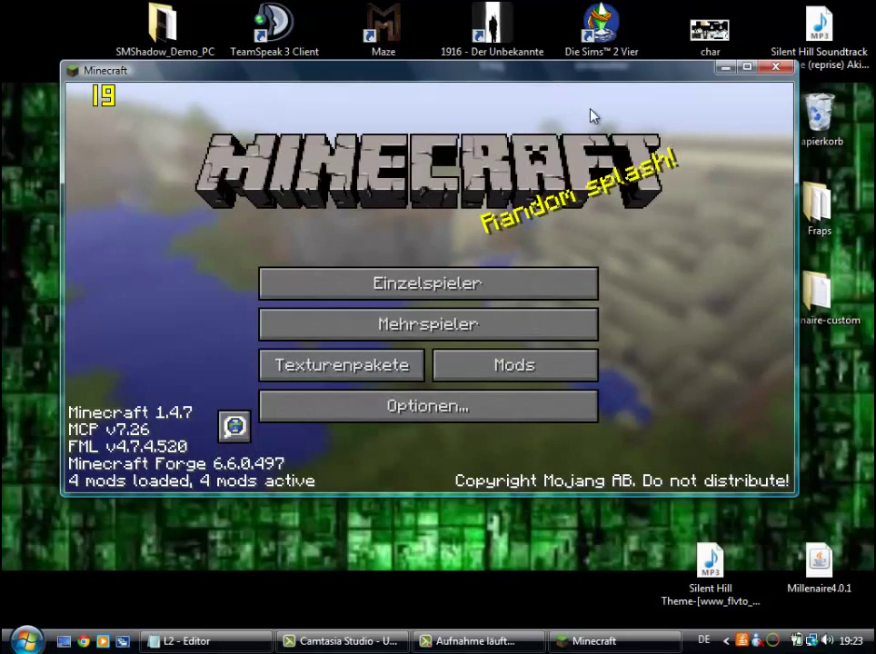
mouse_move(601, 72)
left_mouse_down()
mouse_move(596, 43)
mouse_move(612, 64)
left_mouse_up()
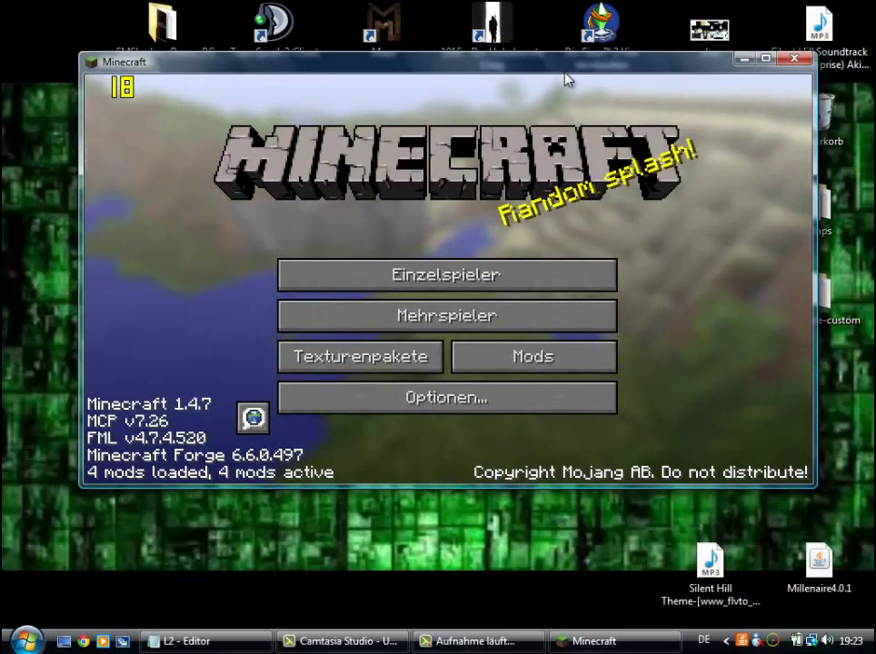
left_click_drag(565, 76, 567, 85)
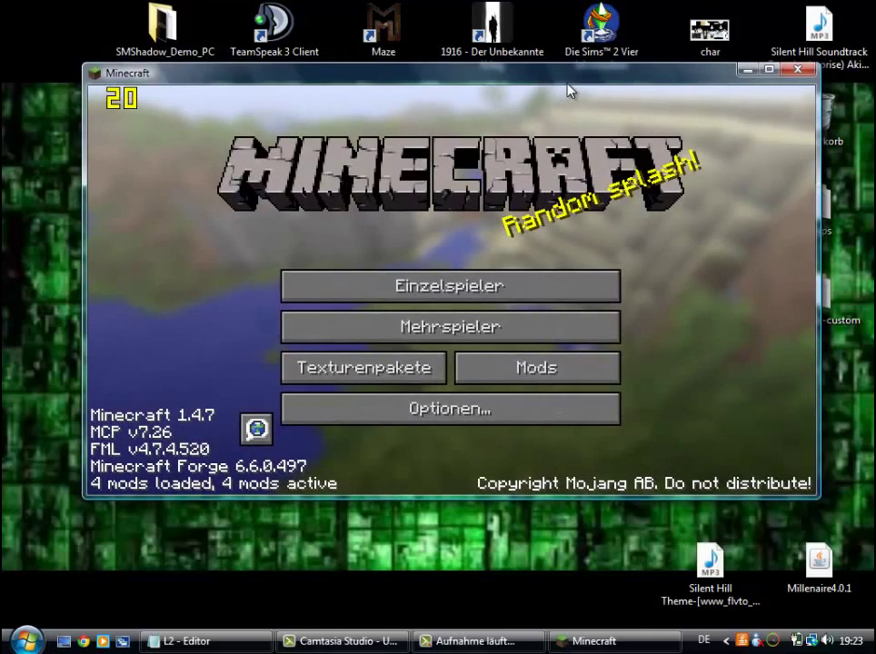